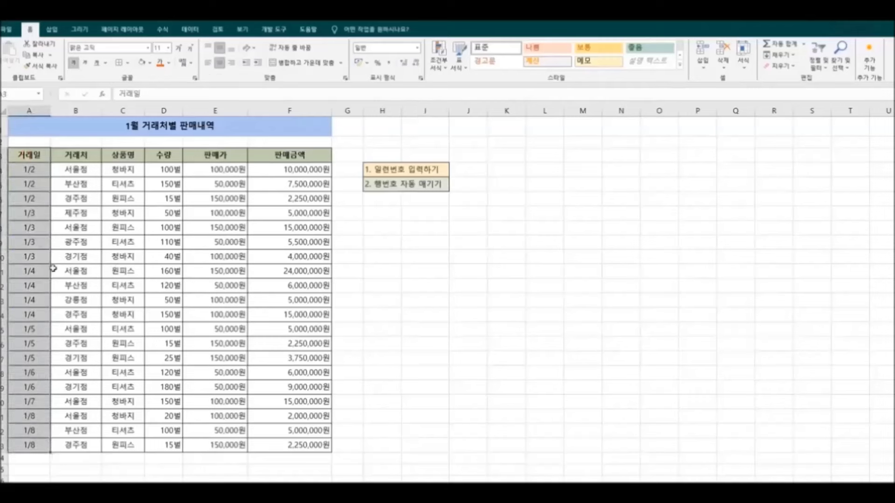
# Insert an empty column before column A of the January sales table
pyautogui.click(380, 285)
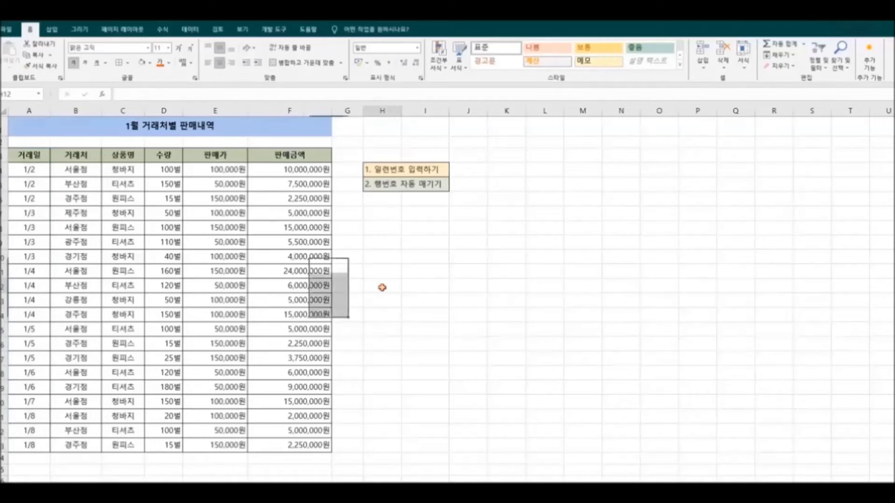
pyautogui.click(31, 110)
pyautogui.rightClick(33, 112)
pyautogui.click(80, 193)
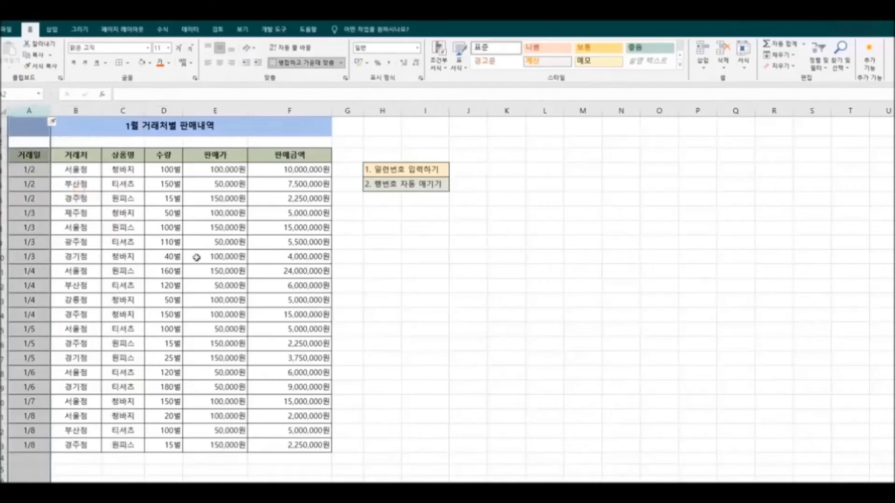
pyautogui.click(425, 331)
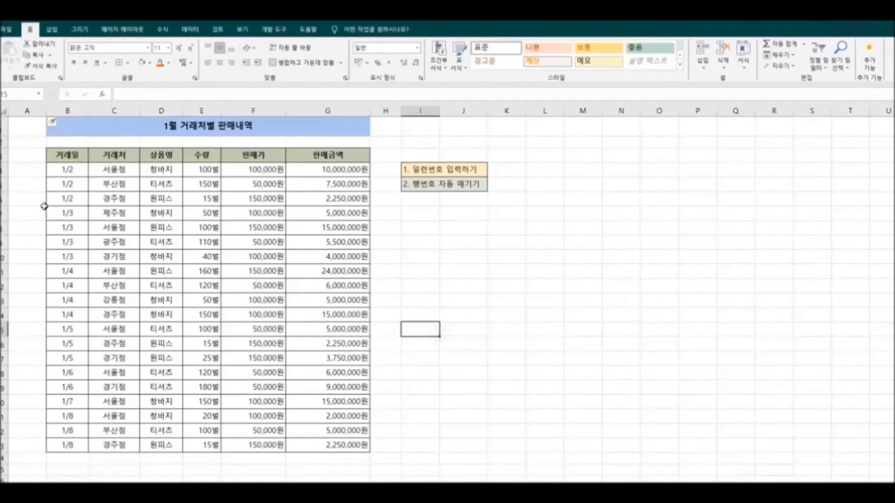
# Copy the formatting of the 거래일 column, B3:B23, onto the empty cells A3:A23
pyautogui.moveTo(68, 156); pyautogui.dragTo(71, 445)
pyautogui.click(41, 65)
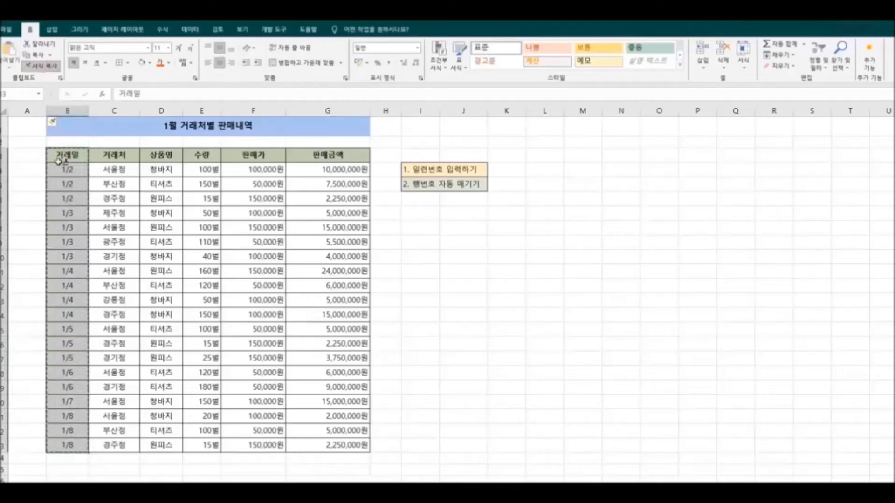
pyautogui.moveTo(32, 155); pyautogui.dragTo(28, 445)
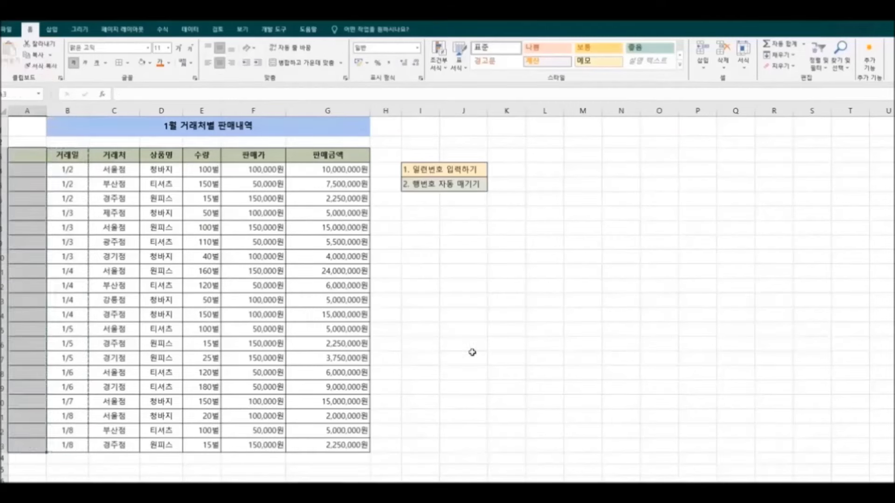
# Enter the header 번호 in A3 and the numbers 1 and 2 in A4 and A5
pyautogui.click(31, 156)
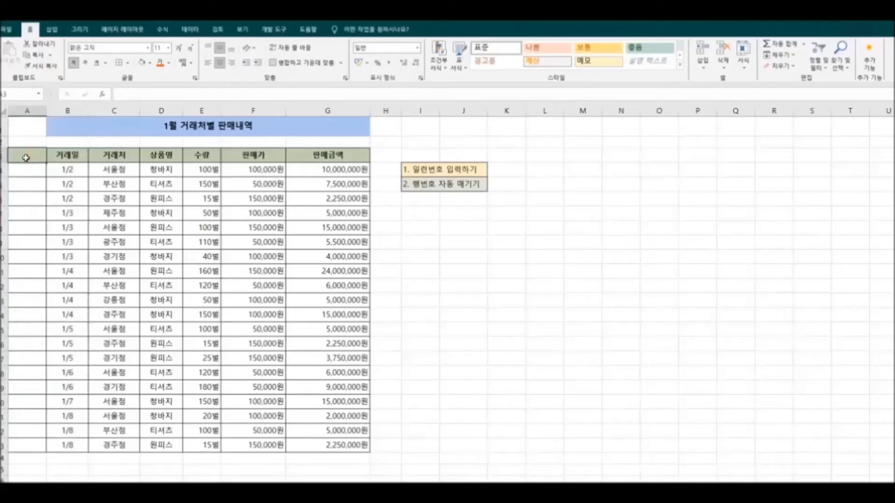
pyautogui.write('번호')
pyautogui.press('Return')
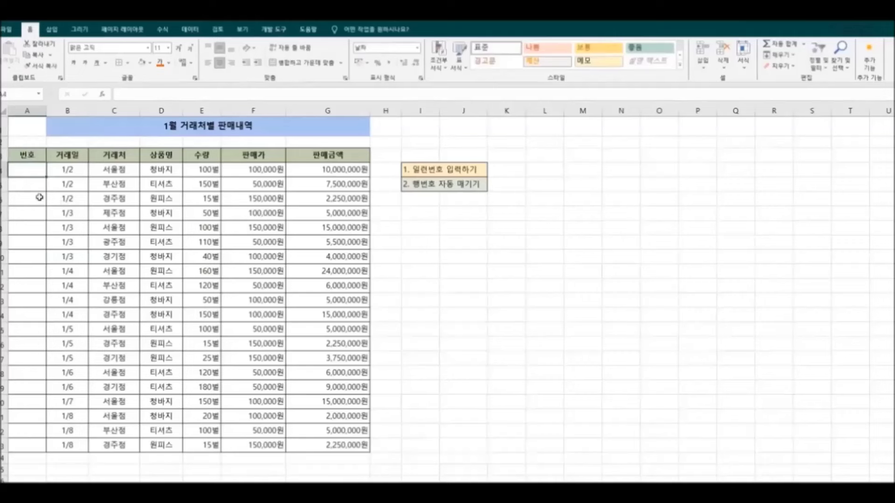
pyautogui.write('1')
pyautogui.press('Return')
pyautogui.write('2')
pyautogui.click(165, 223)
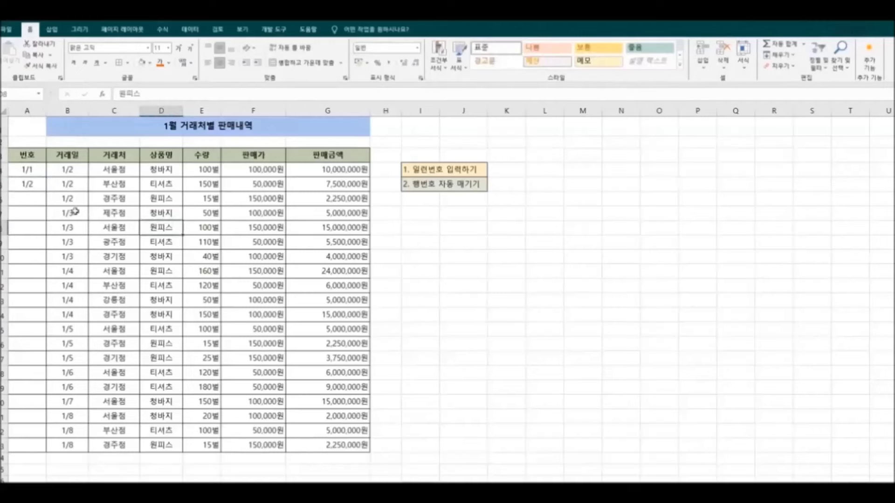
# Change the number format of A4:A23 from date to 숫자 (Number)
pyautogui.moveTo(31, 169); pyautogui.dragTo(32, 446)
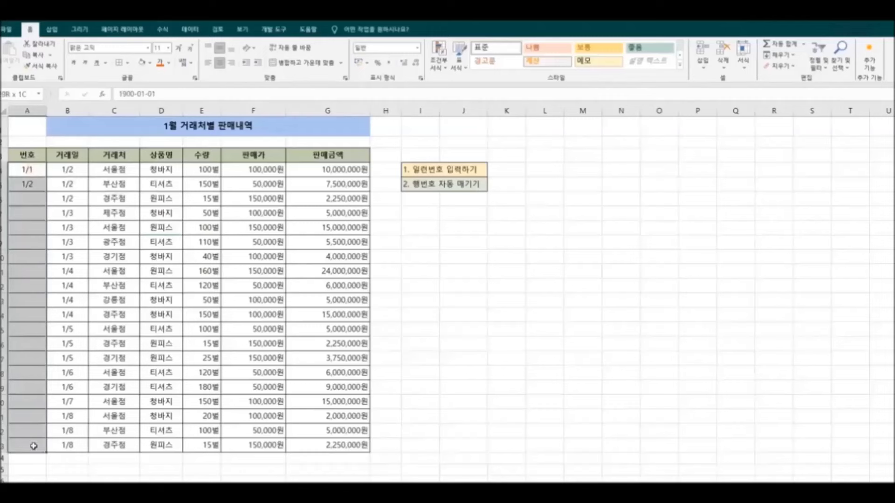
pyautogui.click(417, 48)
pyautogui.click(370, 87)
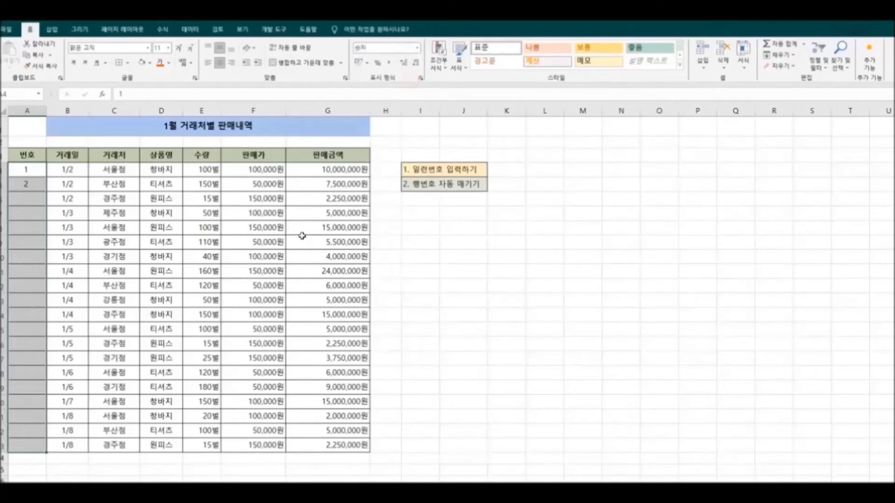
pyautogui.click(114, 286)
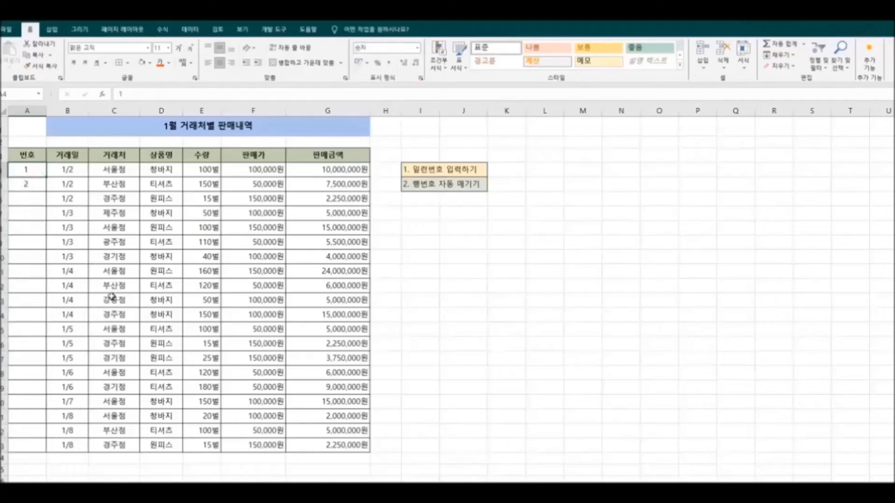
# Extend the 1, 2 sequence from A4:A5 down through A23 as a serial number series
pyautogui.moveTo(36, 168); pyautogui.dragTo(52, 454)
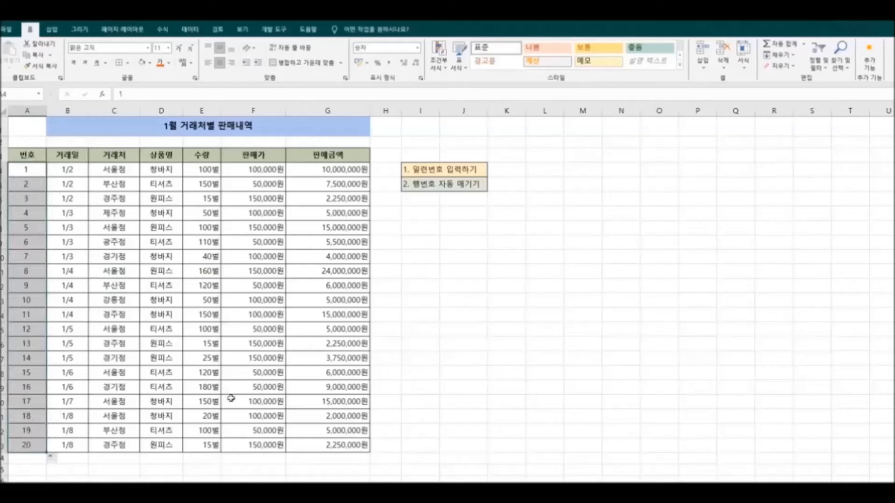
pyautogui.click(483, 400)
# Clear the numbers in A5:A23 and refill them as an incrementing series starting from the 1 in A4 alone
pyautogui.moveTo(35, 184); pyautogui.dragTo(52, 445)
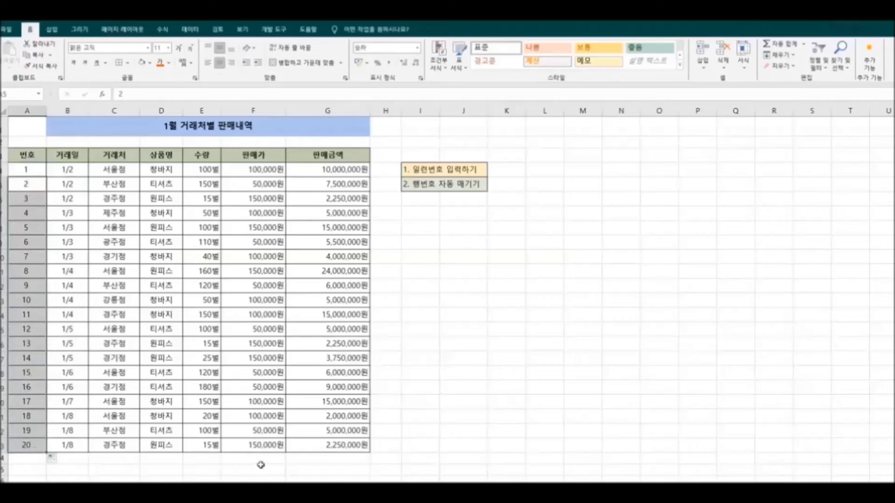
pyautogui.press('Delete')
pyautogui.click(40, 169)
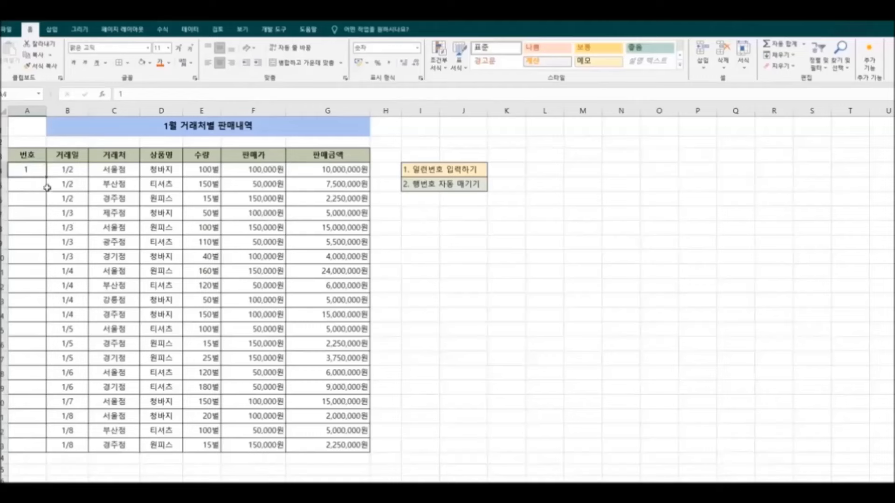
pyautogui.moveTo(48, 177); pyautogui.dragTo(49, 451)
pyautogui.click(495, 425)
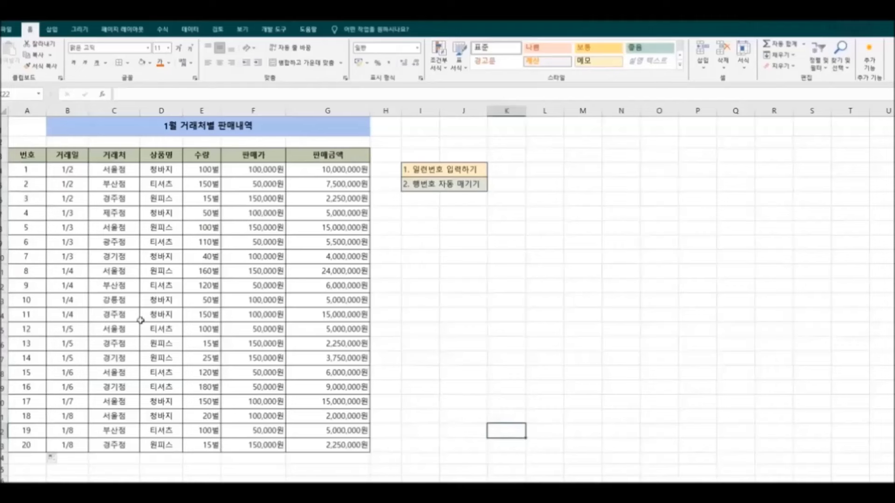
# Delete the entire 강릉점 row, numbered 10 in the 번호 column
pyautogui.click(2, 301)
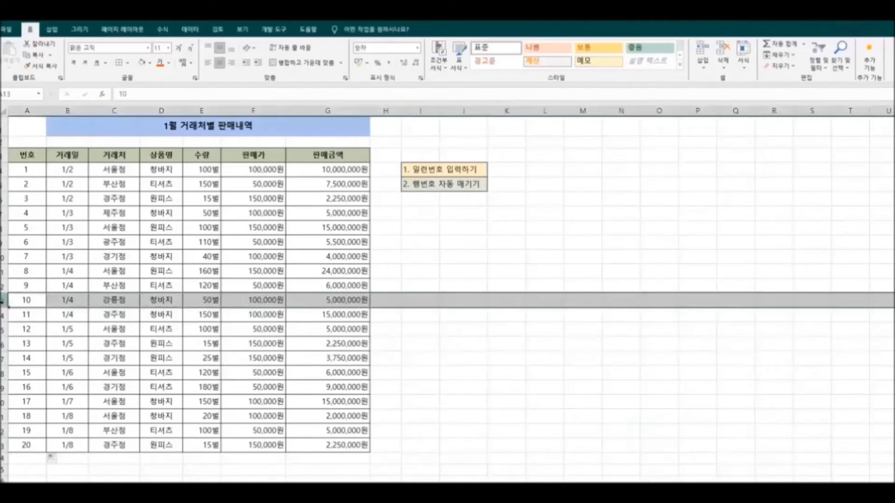
pyautogui.rightClick(5, 300)
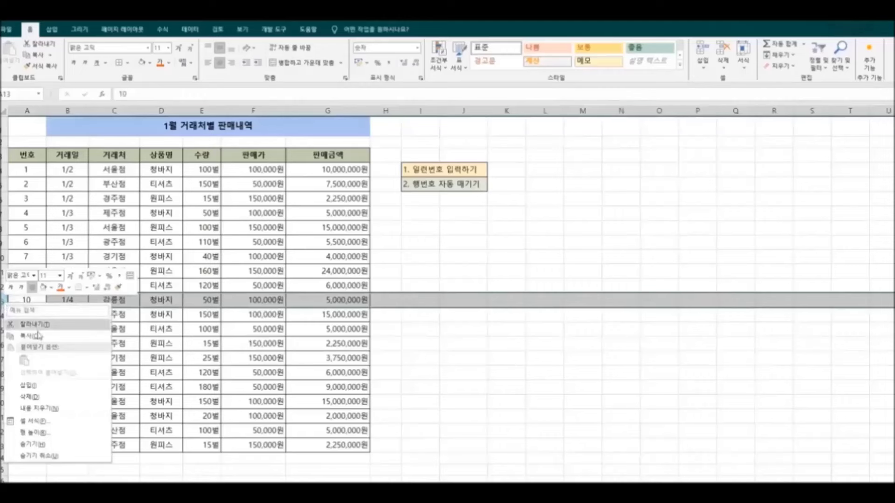
pyautogui.click(71, 396)
pyautogui.click(462, 389)
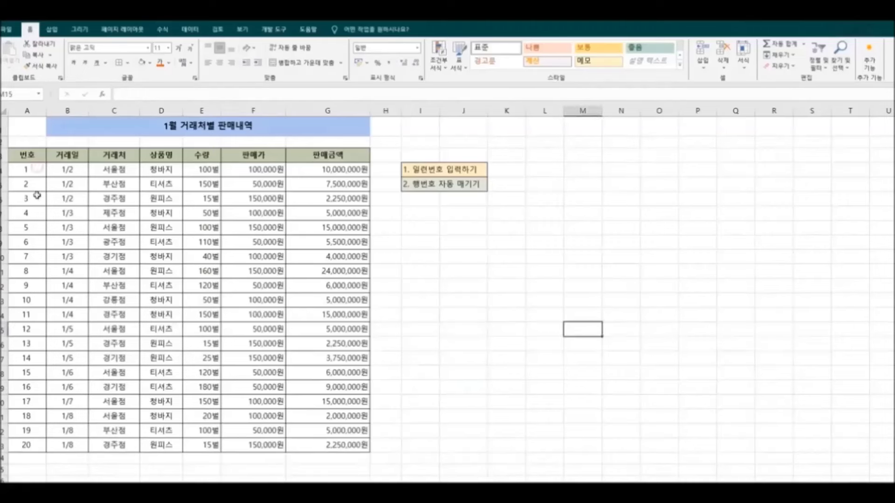
# Clear all the serial numbers from A4:A23 under the 번호 header
pyautogui.click(5, 300)
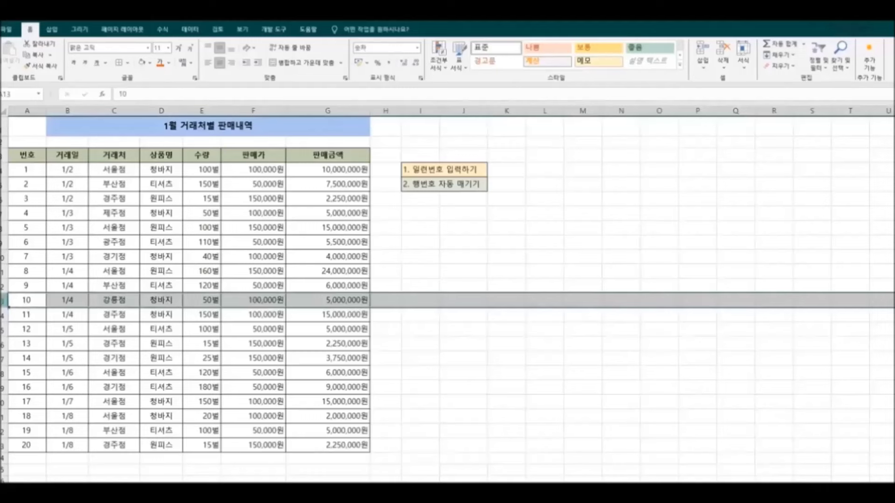
pyautogui.click(35, 170)
pyautogui.moveTo(34, 170); pyautogui.dragTo(25, 445)
pyautogui.press('Delete')
pyautogui.click(472, 390)
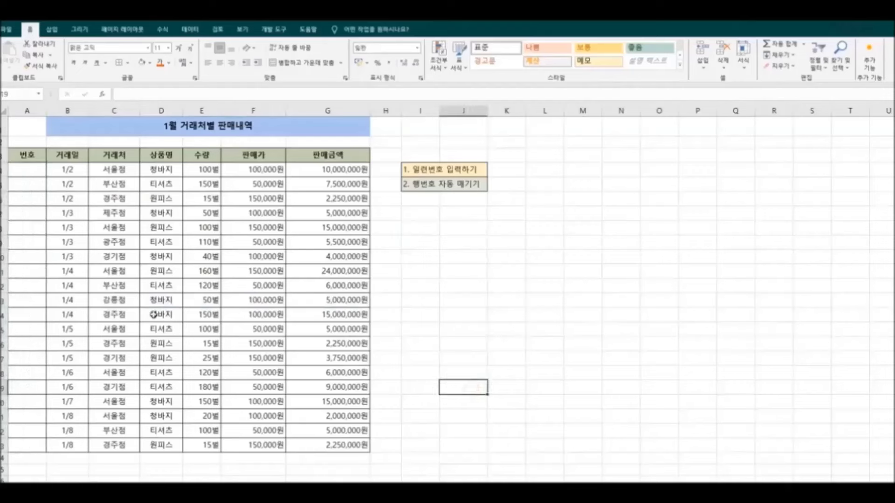
# Enter the formula =ROW()-3 in A4 to number the first record from its row position
pyautogui.click(38, 175)
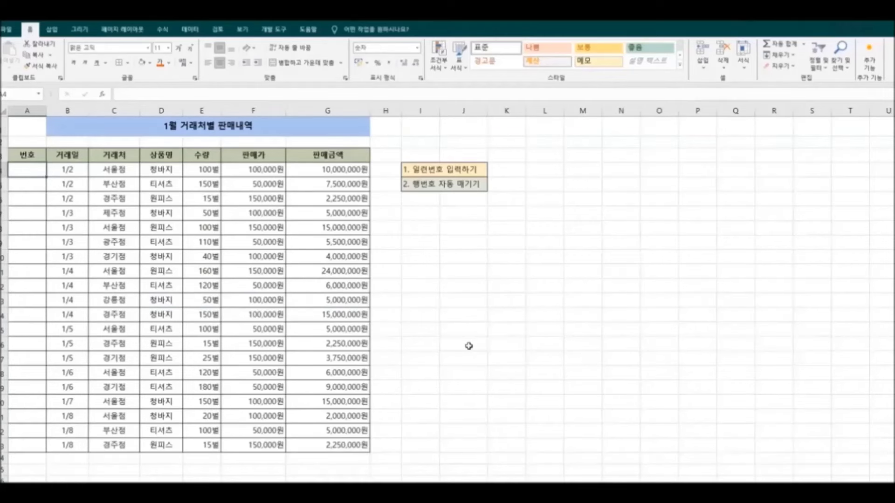
pyautogui.write('=r')
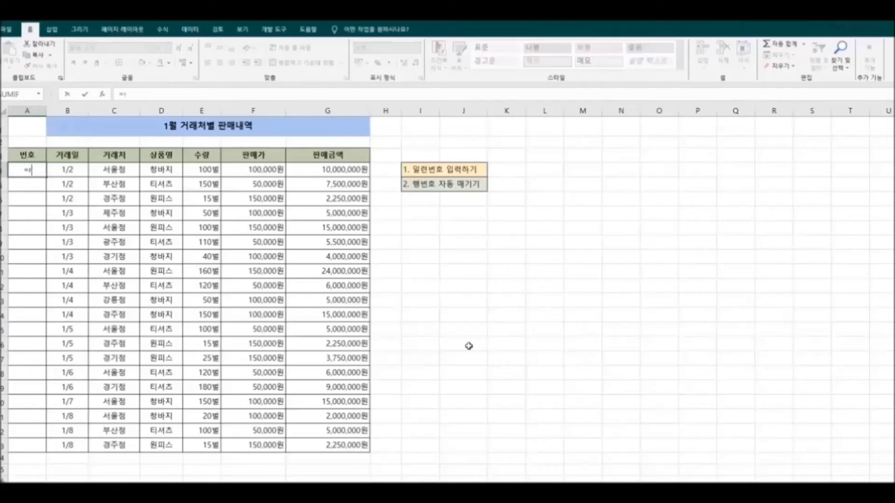
pyautogui.write('ow')
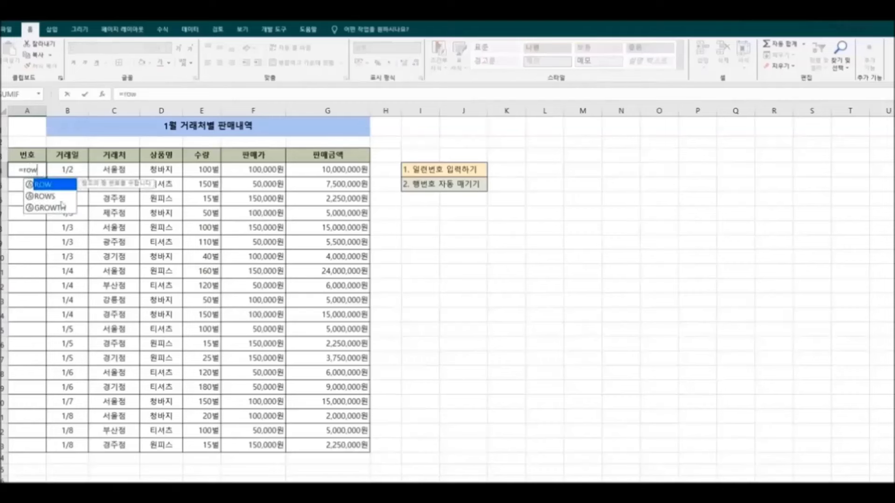
pyautogui.doubleClick(51, 186)
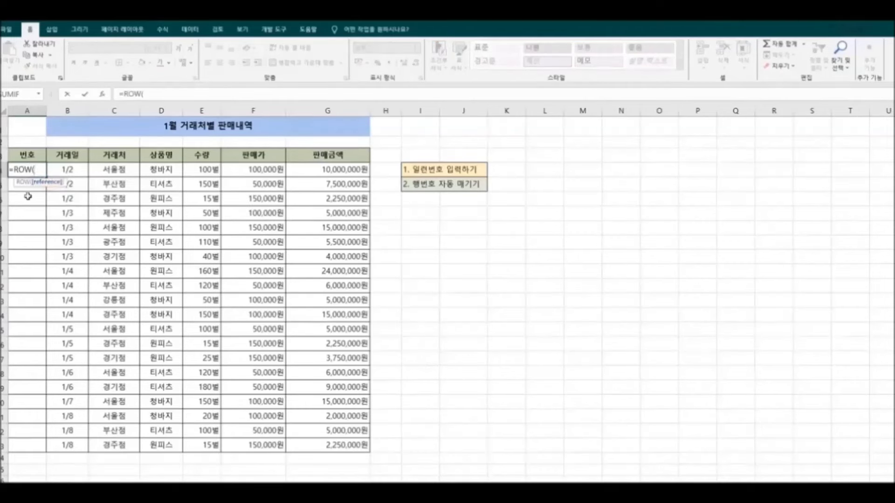
pyautogui.write(')-3')
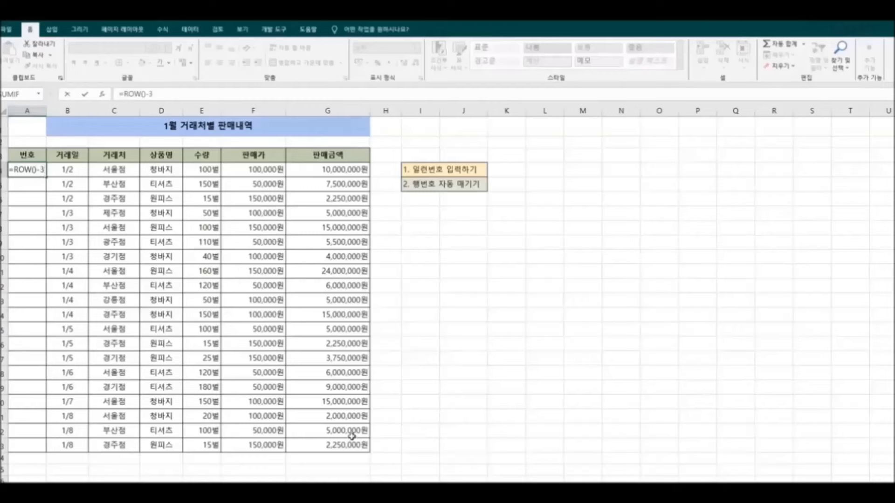
pyautogui.press('Return')
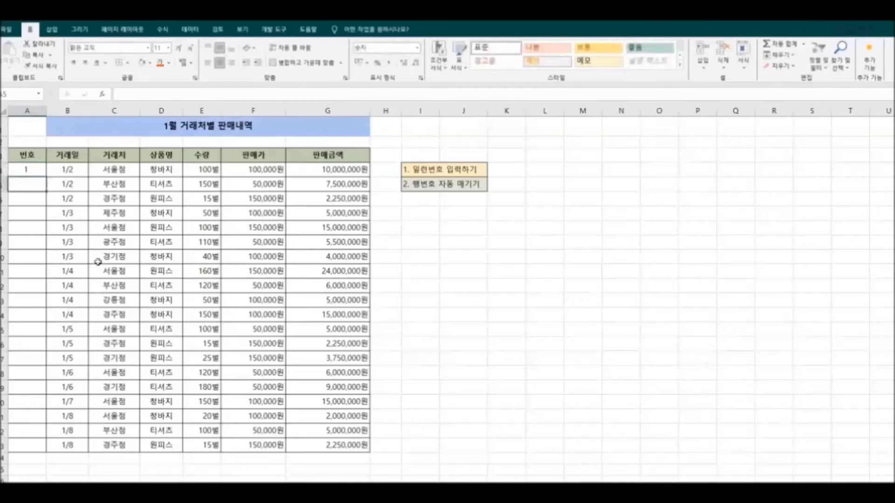
# Fill the ROW formula from A4 down through A23
pyautogui.click(34, 170)
pyautogui.moveTo(48, 177); pyautogui.dragTo(50, 450)
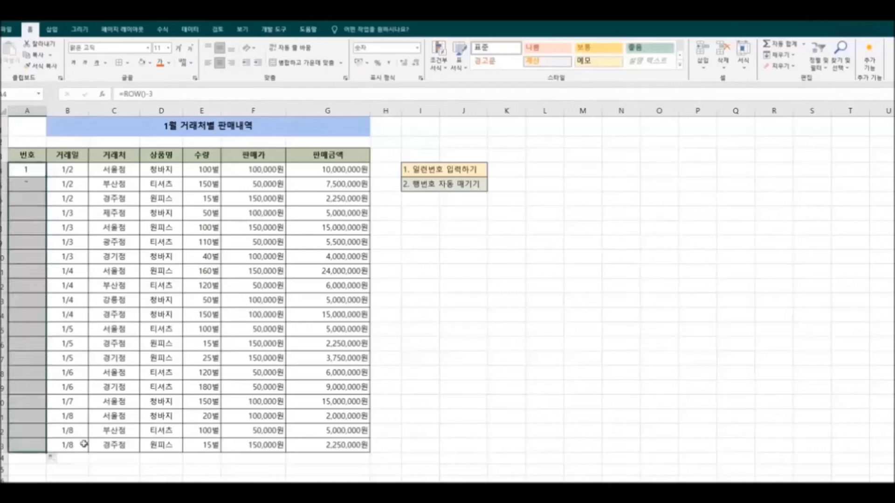
pyautogui.click(479, 417)
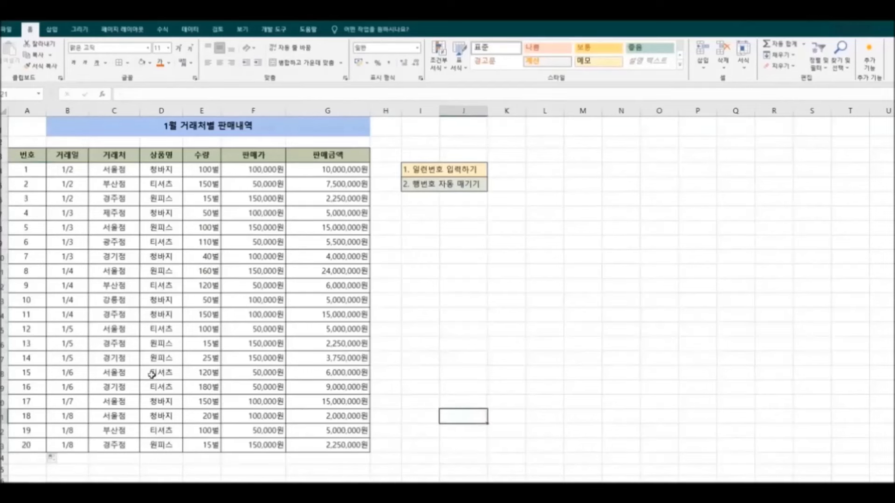
# Delete sheet row 13, the 강릉점 record, from the formula-numbered table
pyautogui.click(5, 300)
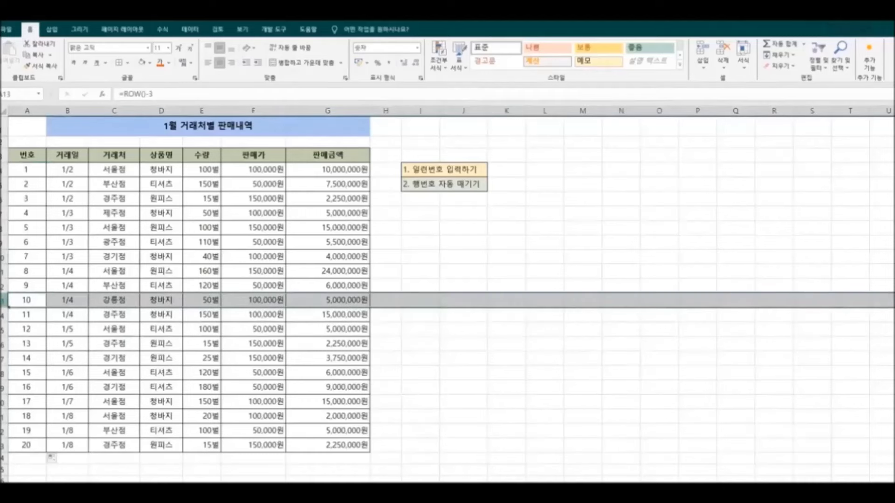
pyautogui.rightClick(7, 303)
pyautogui.click(18, 385)
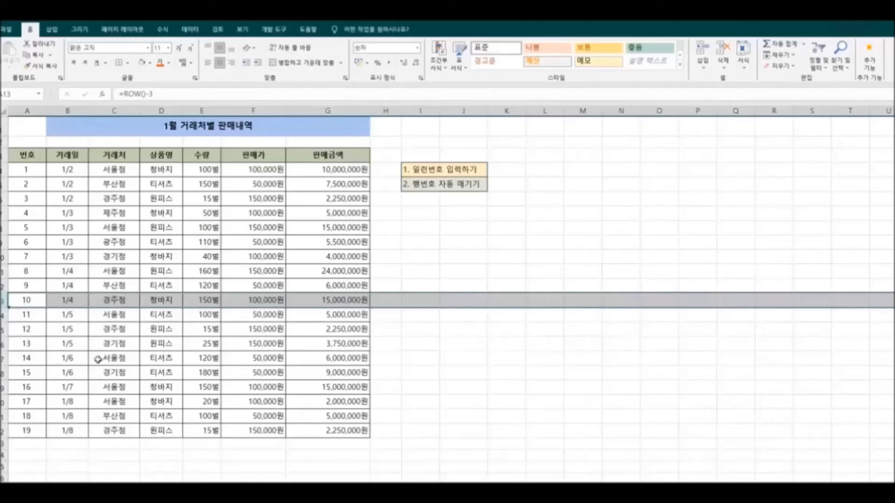
# Delete the three records numbered 10, 12 and 16 (sheet rows 13, 15 and 19) together
pyautogui.keyDown('ctrl'); pyautogui.click(5, 329); pyautogui.keyUp('ctrl')
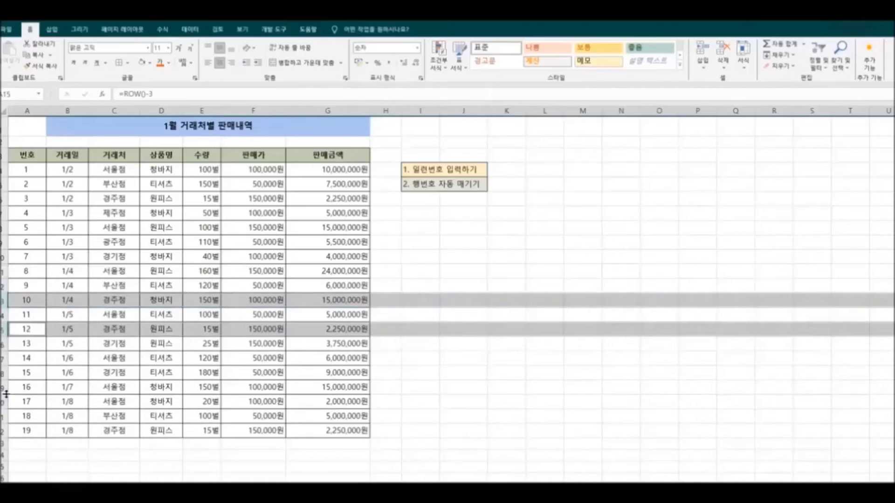
pyautogui.keyDown('ctrl'); pyautogui.click(4, 388); pyautogui.keyUp('ctrl')
pyautogui.rightClick(4, 389)
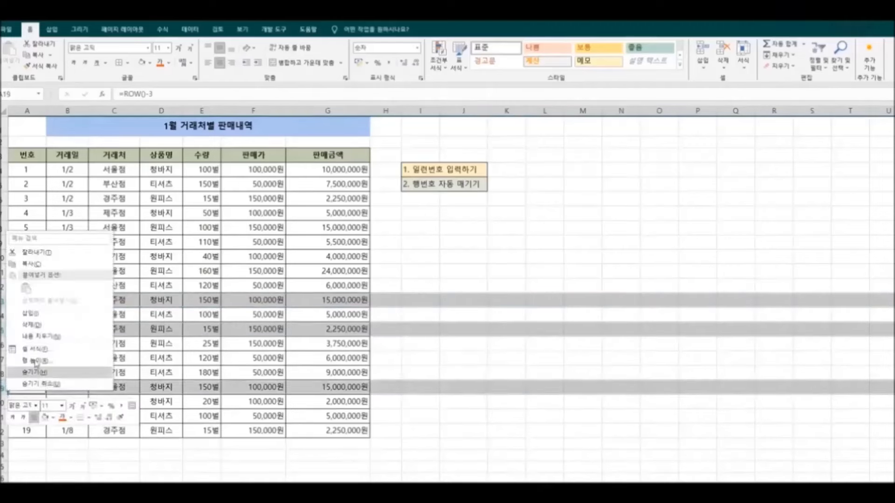
pyautogui.click(60, 328)
pyautogui.click(507, 414)
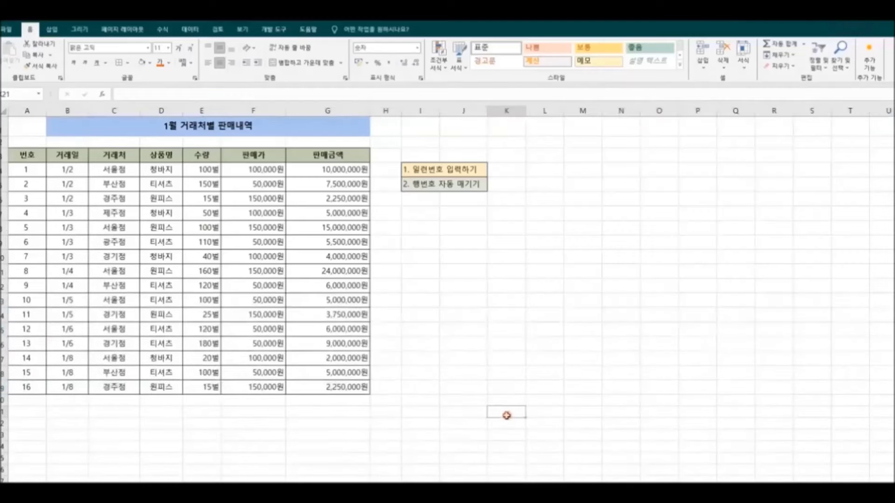
# Delete the three records numbered 4, 7 and 9 (sheet rows 7, 10 and 12) together
pyautogui.click(4, 213)
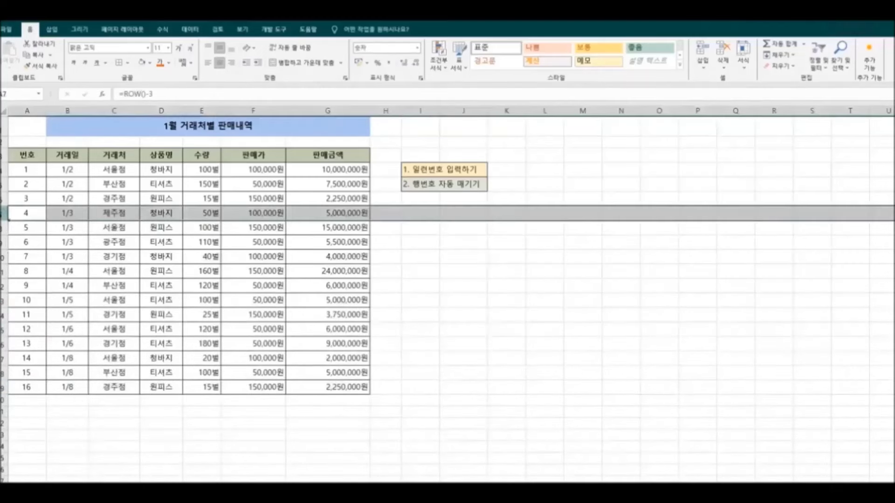
pyautogui.keyDown('ctrl'); pyautogui.click(4, 256); pyautogui.keyUp('ctrl')
pyautogui.keyDown('ctrl'); pyautogui.click(4, 285); pyautogui.keyUp('ctrl')
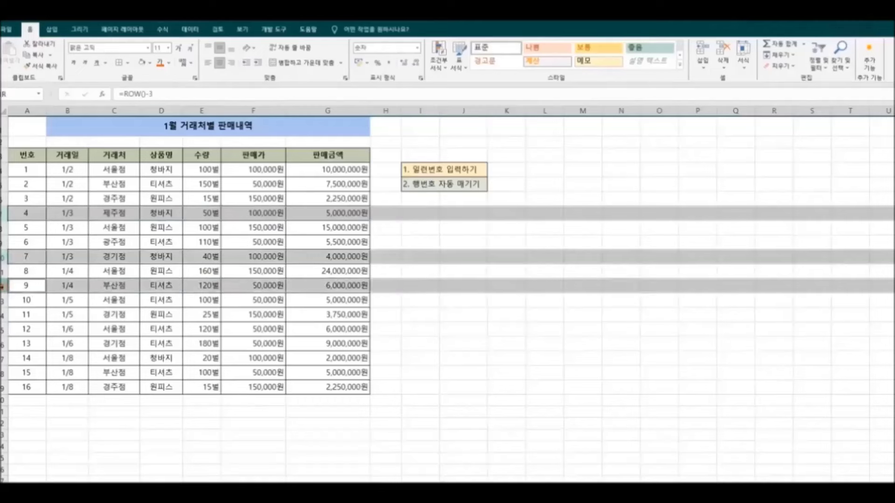
pyautogui.rightClick(5, 287)
pyautogui.click(62, 387)
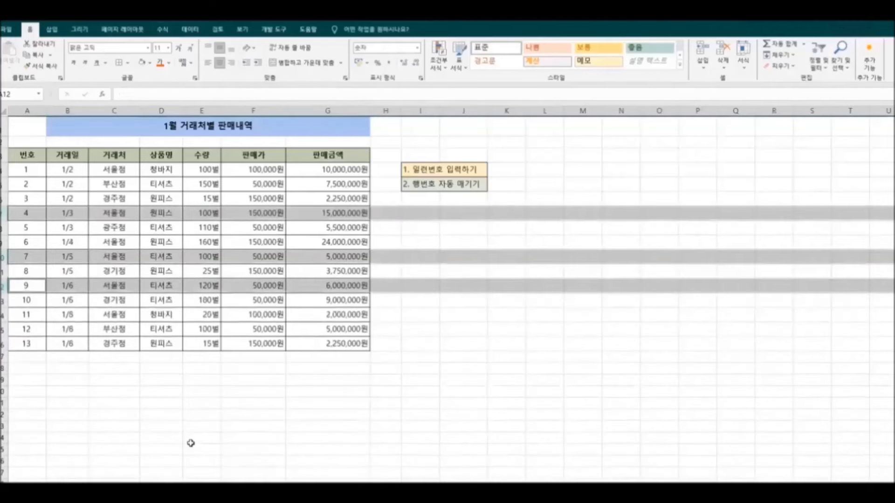
pyautogui.click(194, 441)
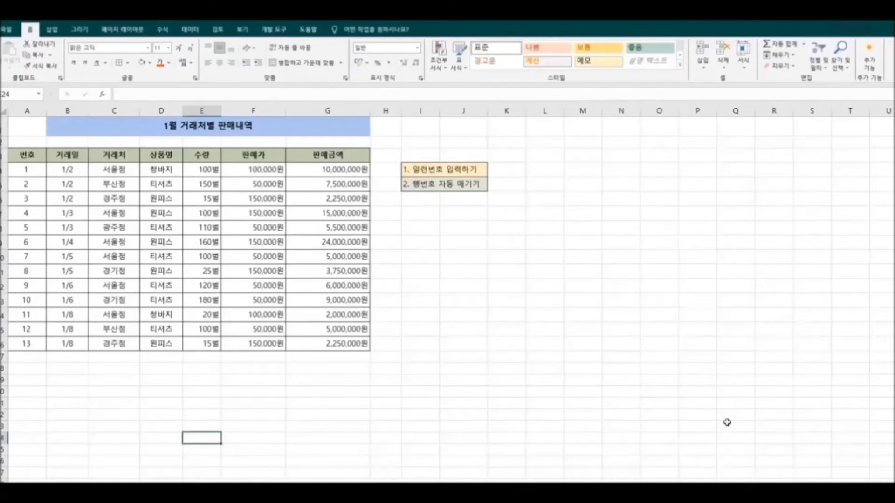
# Unmerge the title cells of the 1월 거래처별 판매내역 table across A1:G1
pyautogui.moveTo(27, 126); pyautogui.dragTo(358, 135)
pyautogui.click(288, 64)
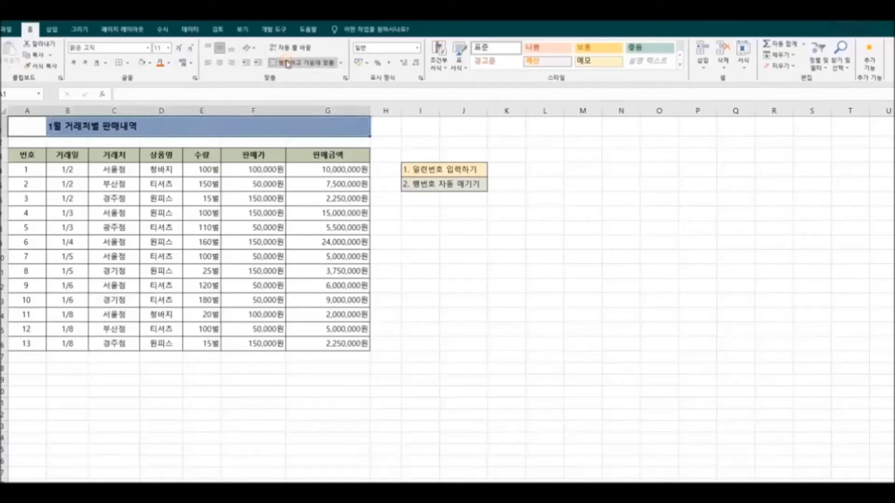
pyautogui.click(445, 313)
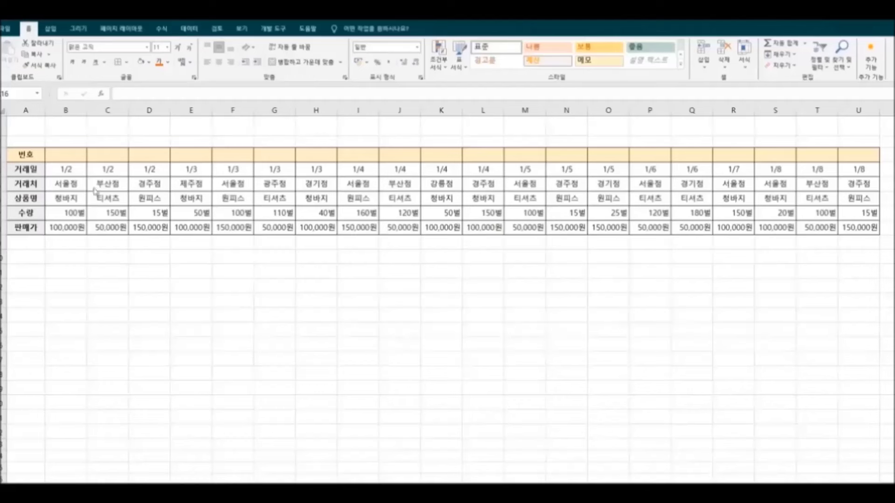
# Enter 1 and 2 in B3 and C3 of the horizontal table's 번호 row, and fill the series through U3
pyautogui.doubleClick(70, 155)
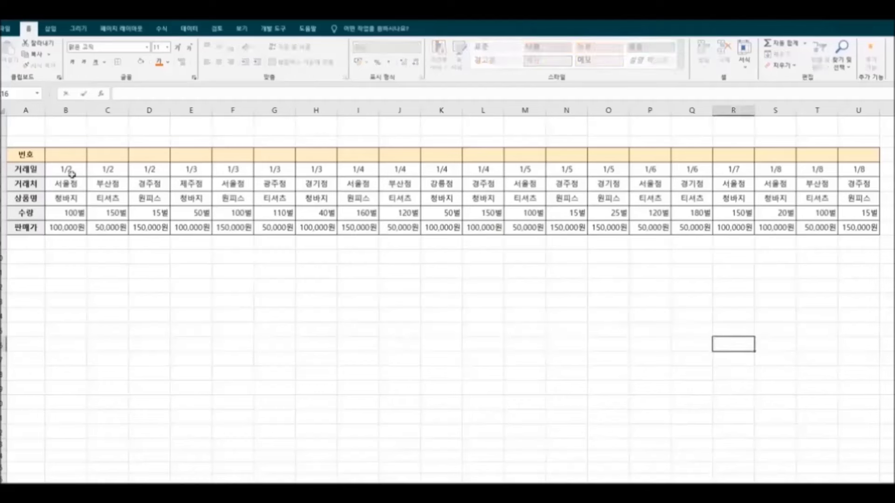
pyautogui.press('Escape')
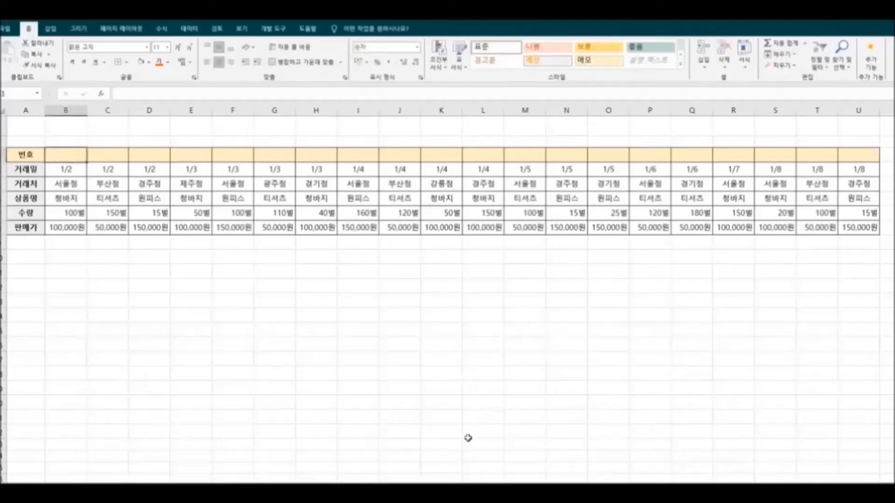
pyautogui.write('1')
pyautogui.press('Tab')
pyautogui.write('2')
pyautogui.click(399, 417)
pyautogui.moveTo(65, 156); pyautogui.dragTo(844, 186)
pyautogui.click(649, 317)
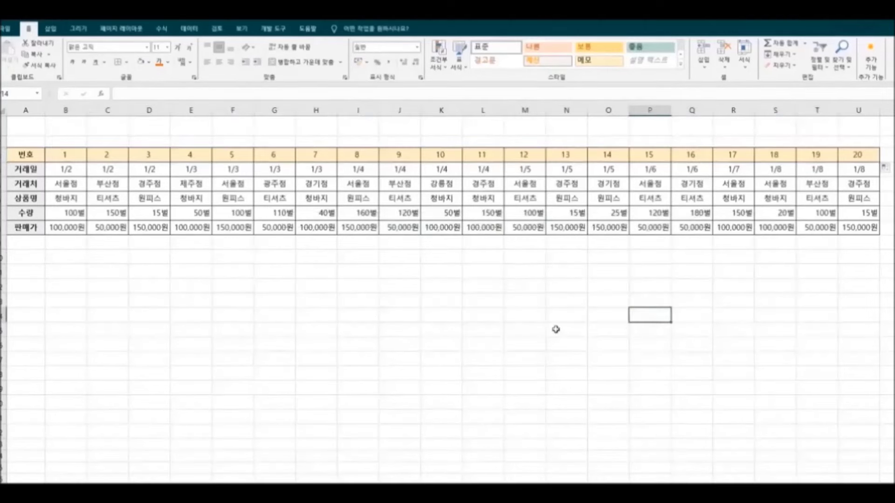
# Delete column G, the 광주점 record numbered 6, from the horizontally numbered table
pyautogui.click(274, 111)
pyautogui.rightClick(274, 112)
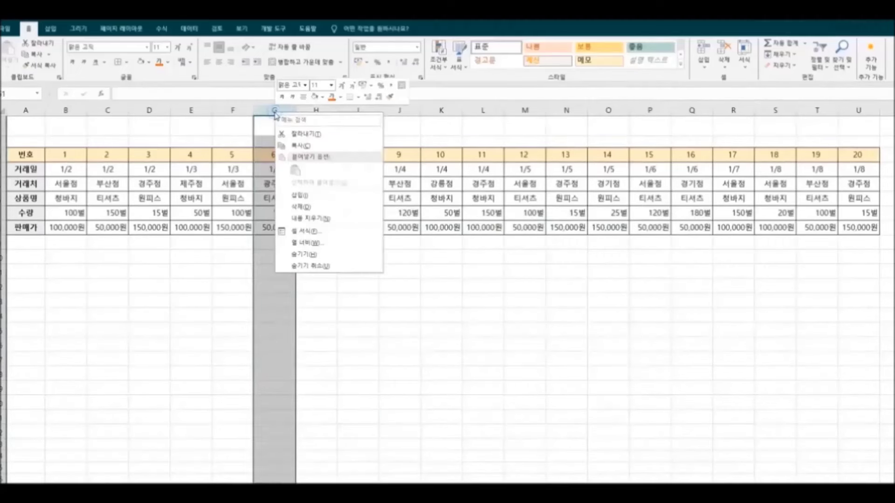
pyautogui.click(327, 203)
pyautogui.click(376, 315)
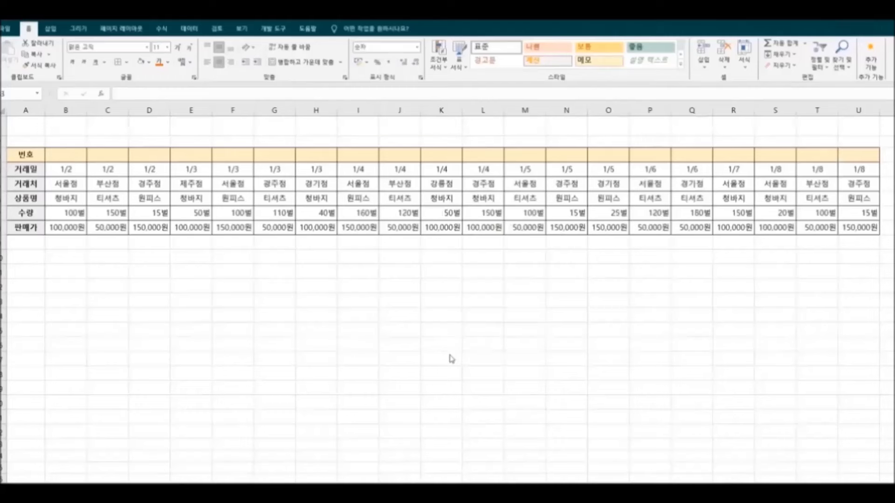
# Enter the formula =COLUMN()-1 in B3 to number the first record from its column position
pyautogui.click(60, 152)
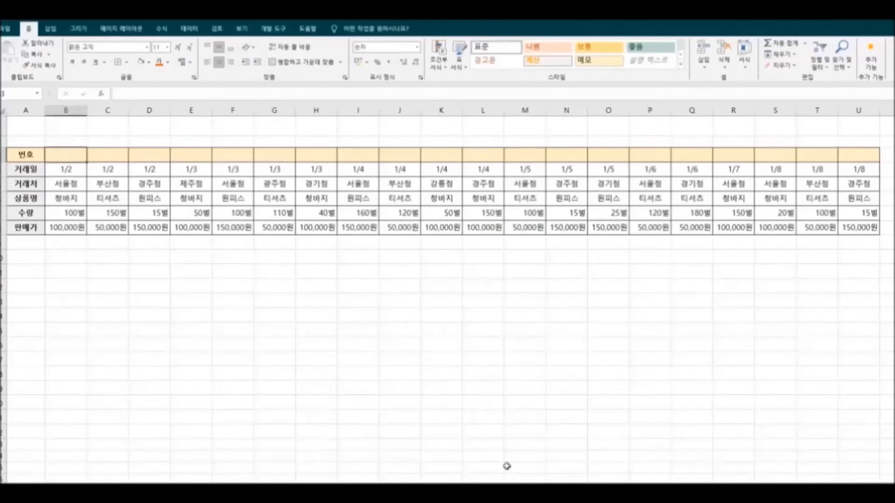
pyautogui.write('=c')
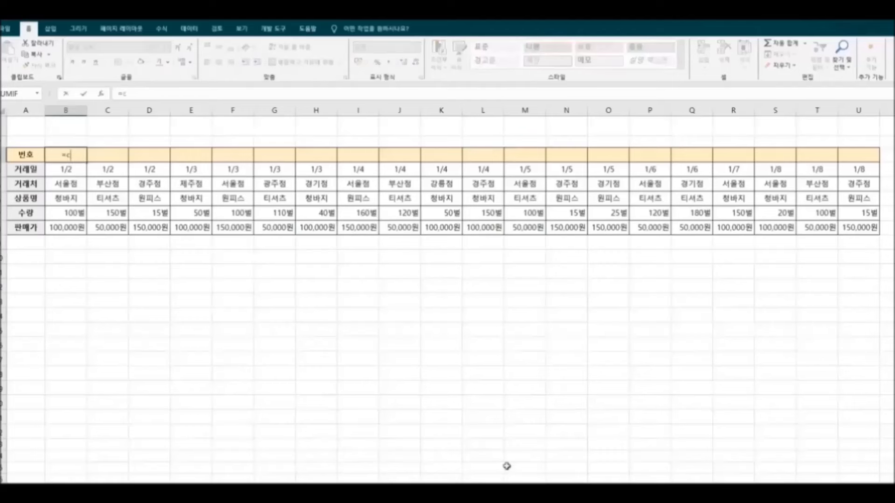
pyautogui.write('o')
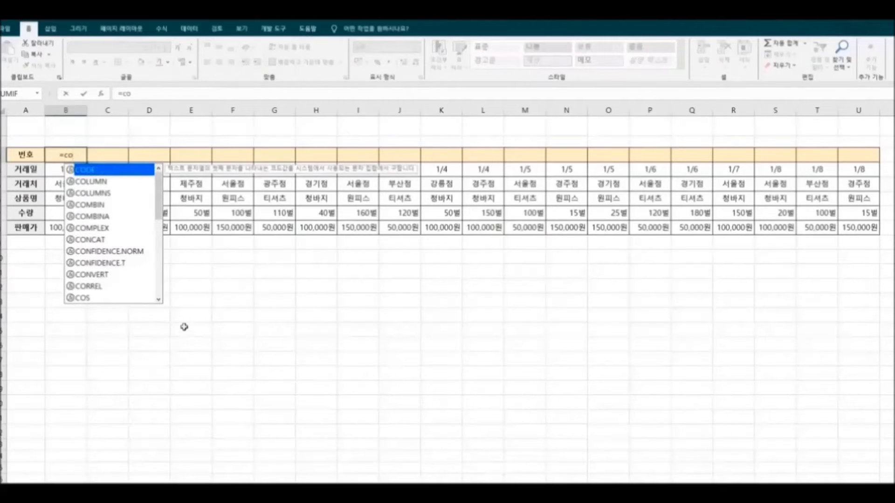
pyautogui.doubleClick(103, 183)
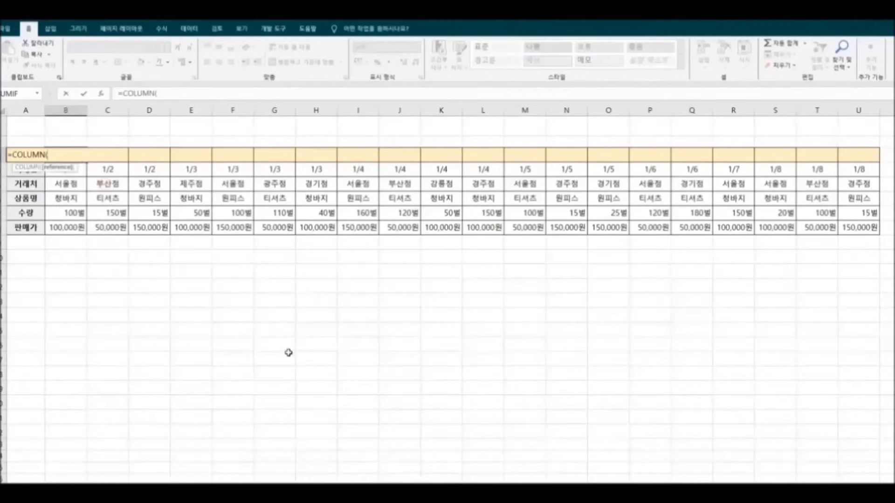
pyautogui.write(')-1')
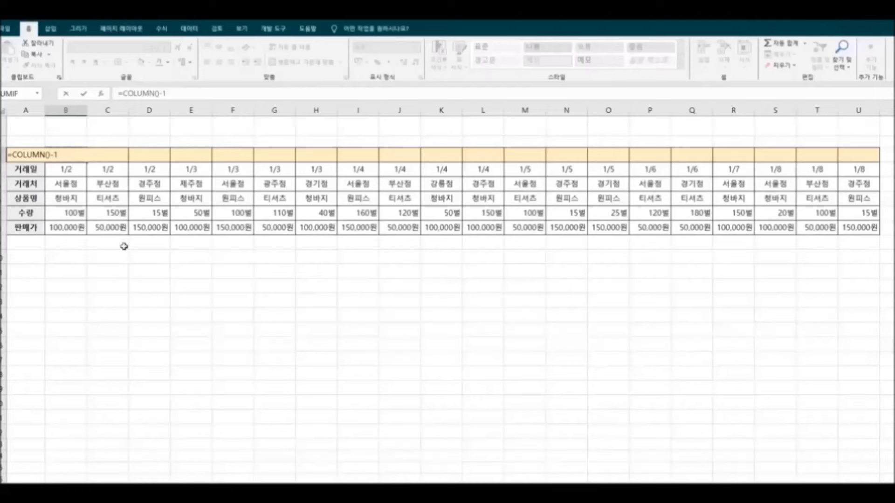
pyautogui.press('Return')
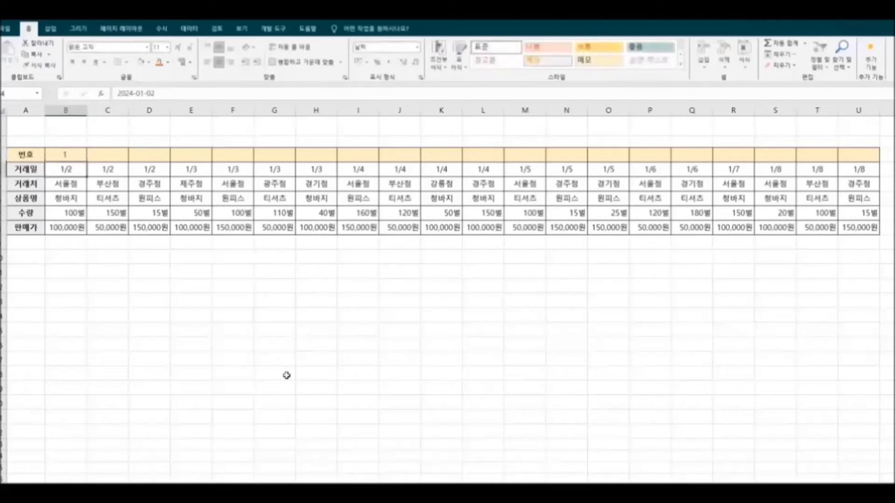
# Fill the COLUMN formula from B3 across the 번호 row through U3
pyautogui.click(70, 154)
pyautogui.moveTo(87, 163); pyautogui.dragTo(876, 168)
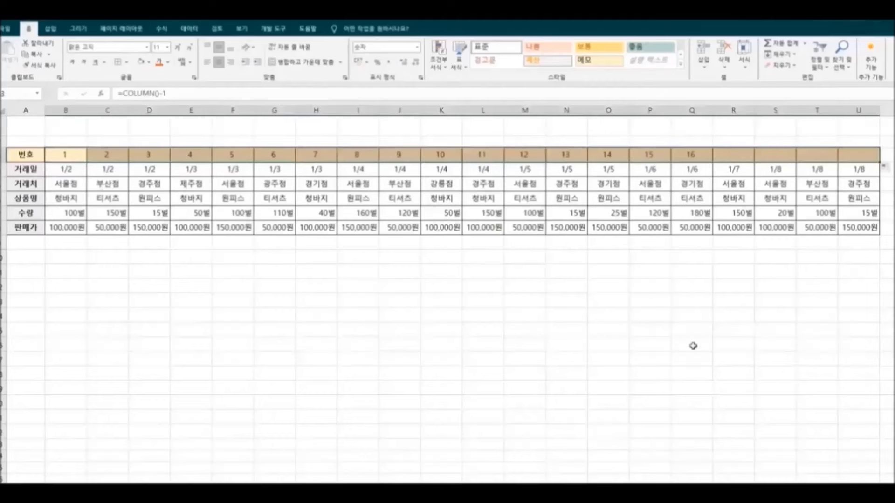
pyautogui.click(669, 353)
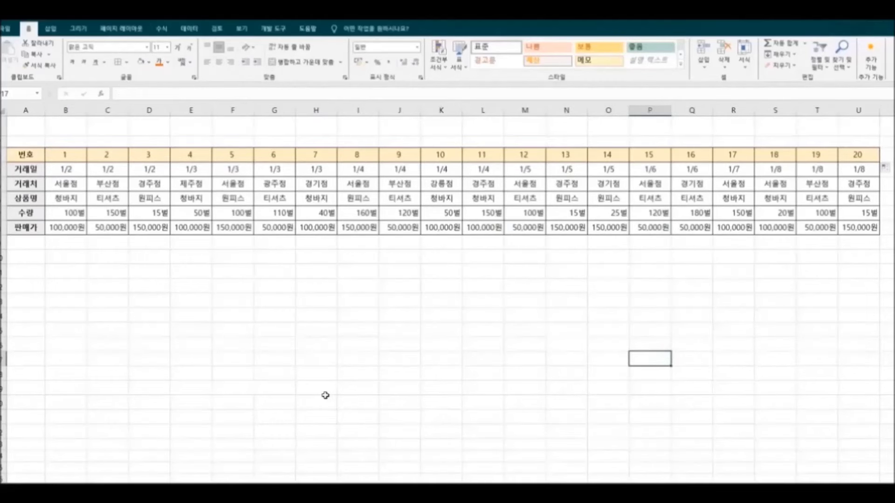
pyautogui.press('Up')
pyautogui.press('Up')
pyautogui.press('Up')
pyautogui.press('Left')
pyautogui.press('Left')
pyautogui.press('Left')
pyautogui.press('Left')
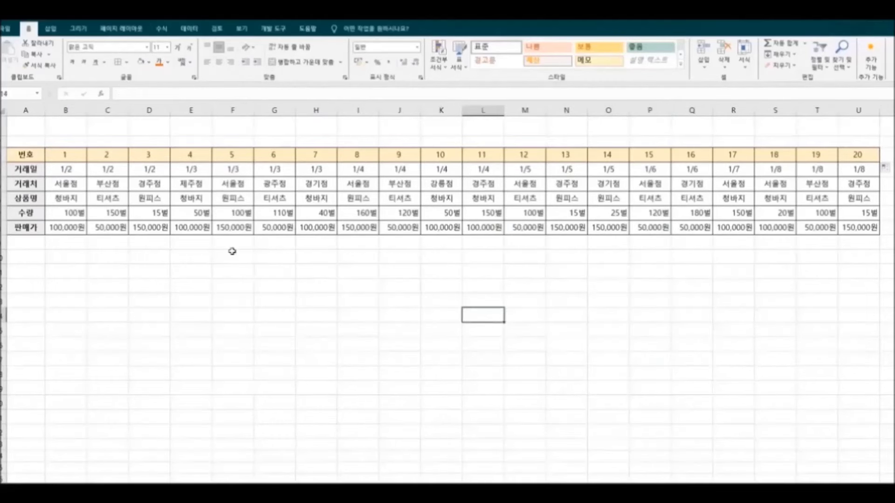
# Delete column E, the 제주점 record numbered 4, from the formula-numbered horizontal table
pyautogui.click(196, 112)
pyautogui.rightClick(196, 112)
pyautogui.click(243, 211)
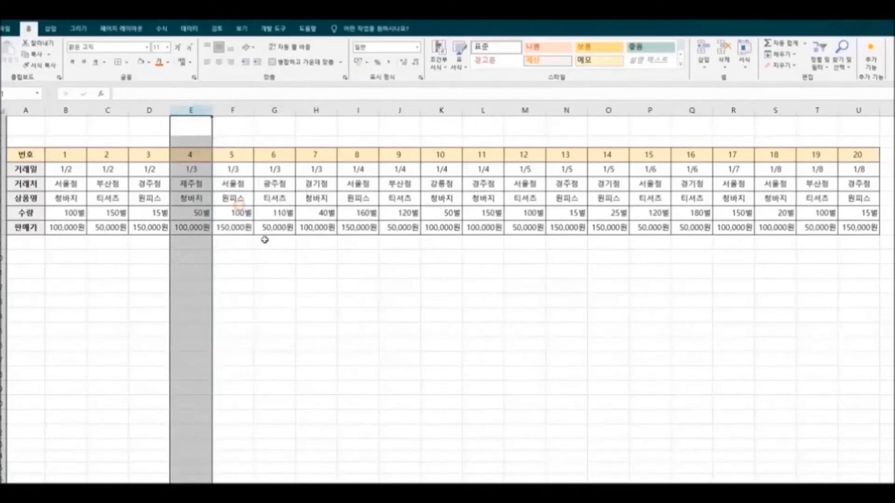
pyautogui.click(306, 310)
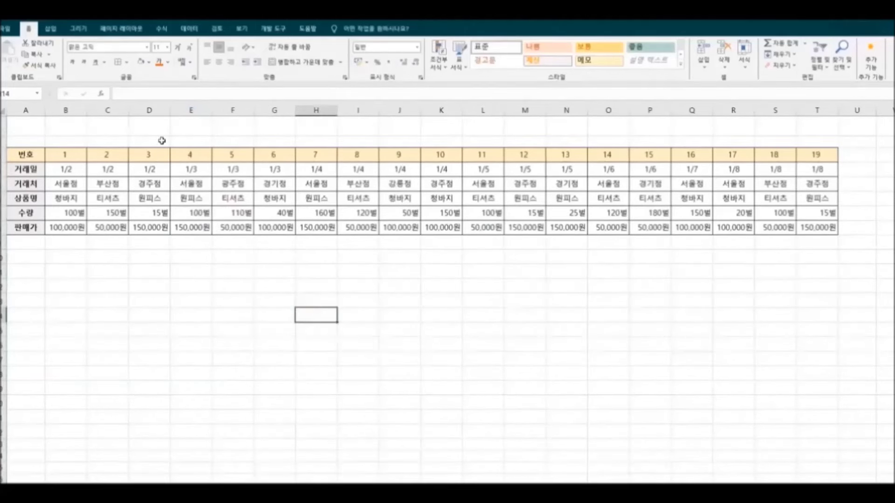
# Delete column H, the 서울점 원피스 record numbered 7
pyautogui.click(323, 113)
pyautogui.rightClick(321, 114)
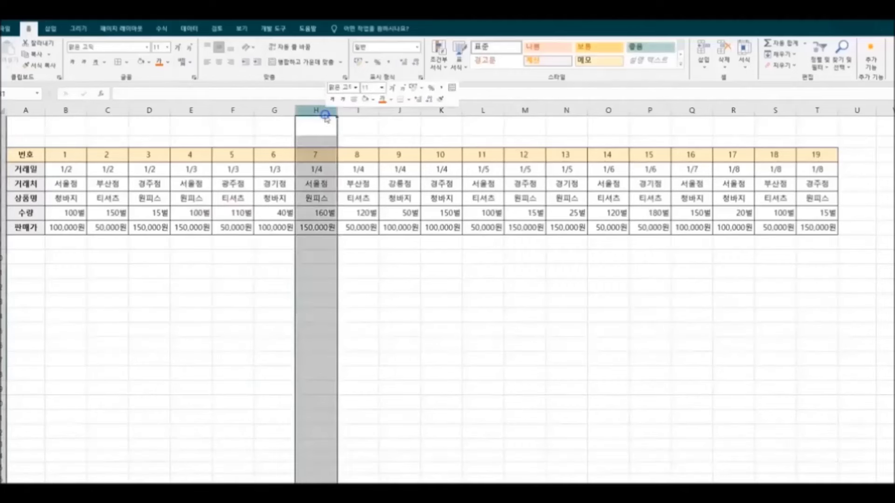
pyautogui.click(368, 211)
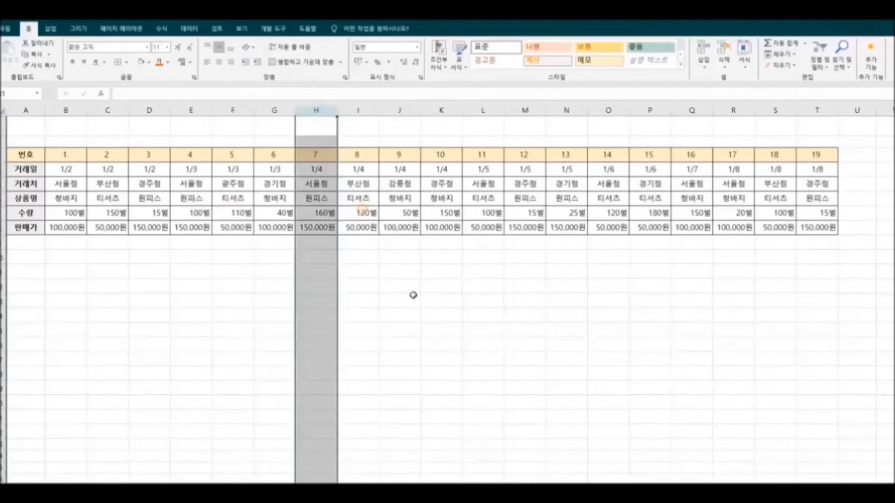
pyautogui.click(426, 353)
# Delete column M, the 경기점 원피스 record numbered 12
pyautogui.click(526, 110)
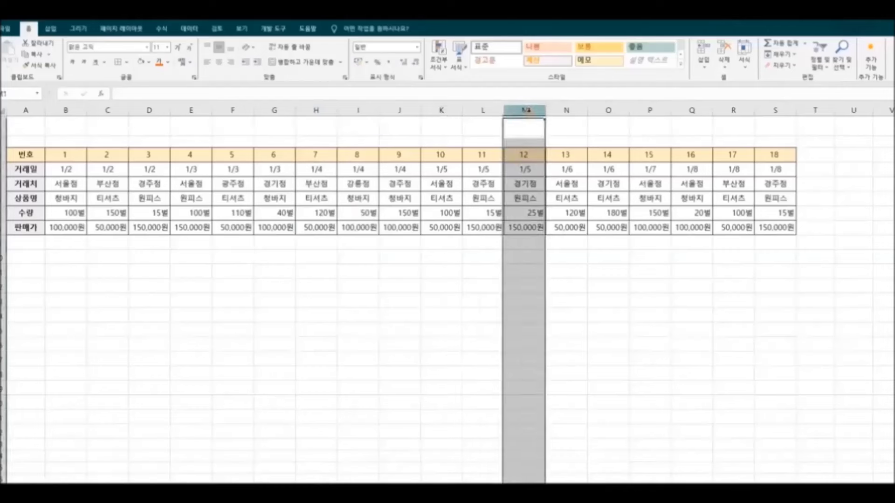
pyautogui.rightClick(527, 111)
pyautogui.click(571, 208)
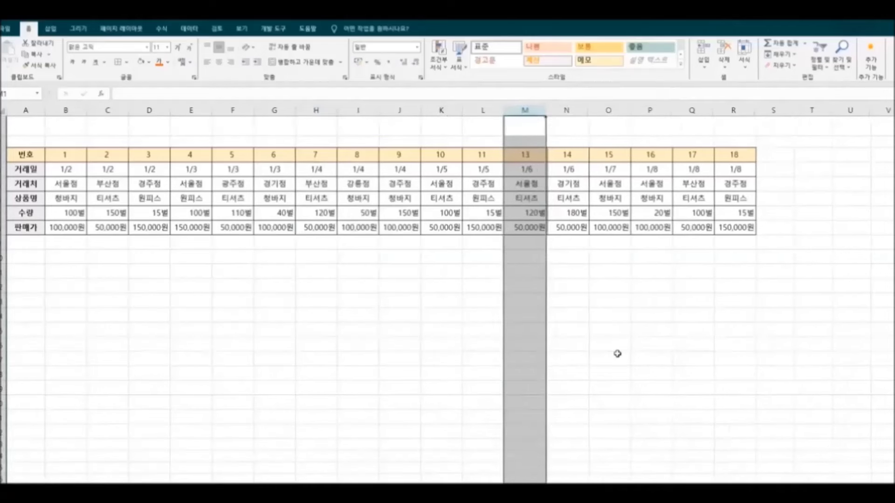
pyautogui.click(663, 357)
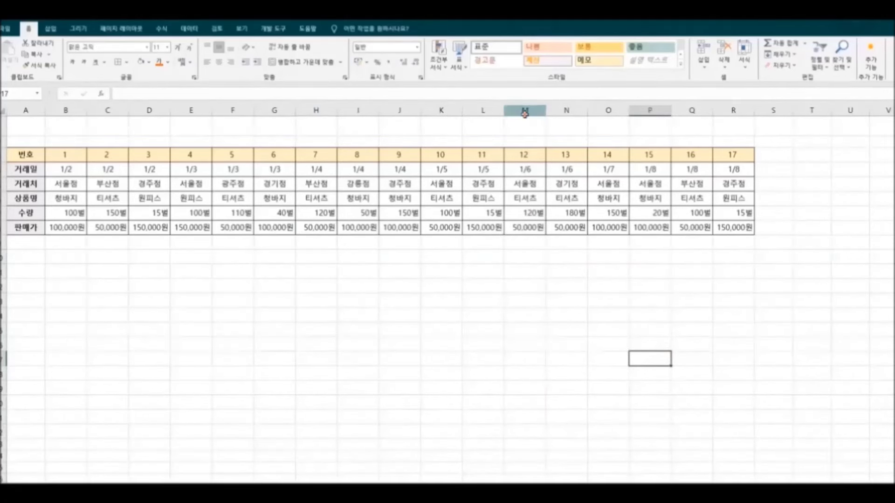
# Delete columns M and N, the records numbered 12 and 13, together
pyautogui.moveTo(526, 111); pyautogui.dragTo(566, 110)
pyautogui.rightClick(568, 112)
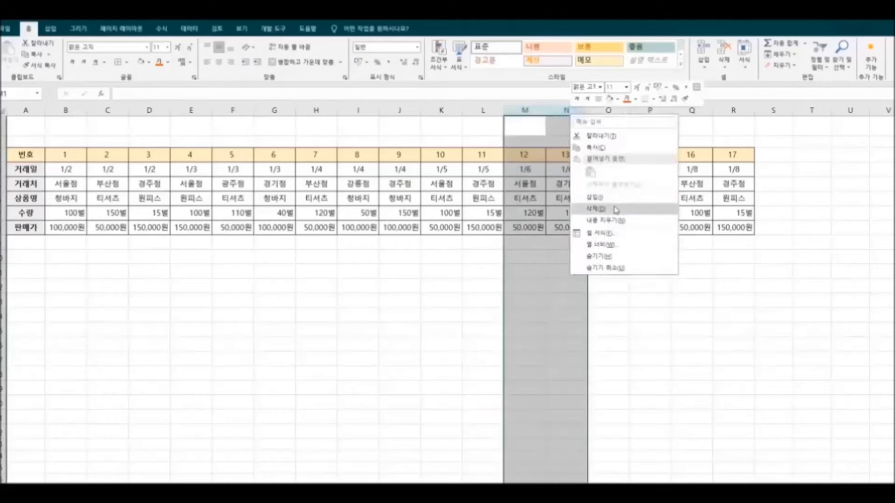
pyautogui.click(596, 209)
pyautogui.click(713, 369)
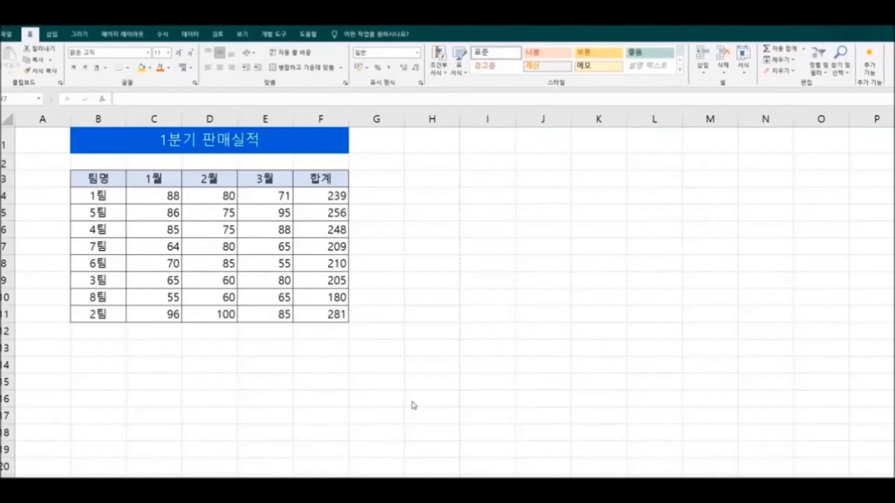
# Try to cut the entire 합계 column F of the 1분기 판매실적 table
pyautogui.moveTo(310, 180); pyautogui.dragTo(319, 314)
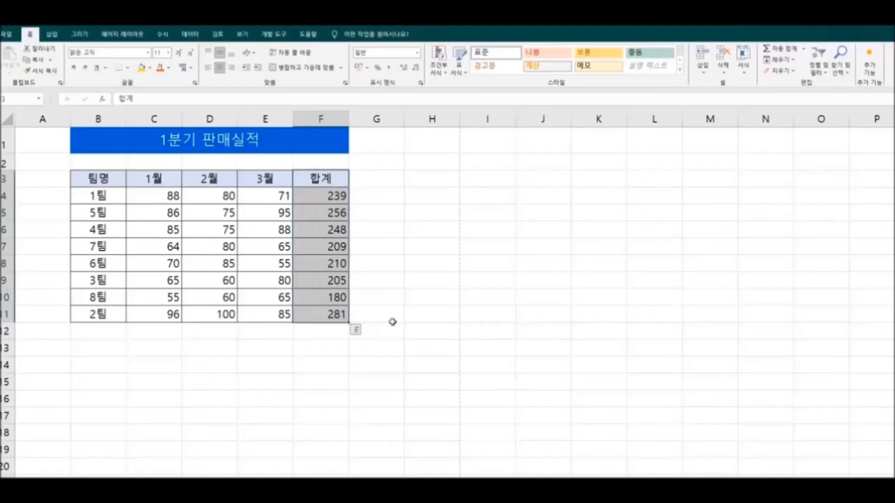
pyautogui.click(324, 125)
pyautogui.rightClick(325, 126)
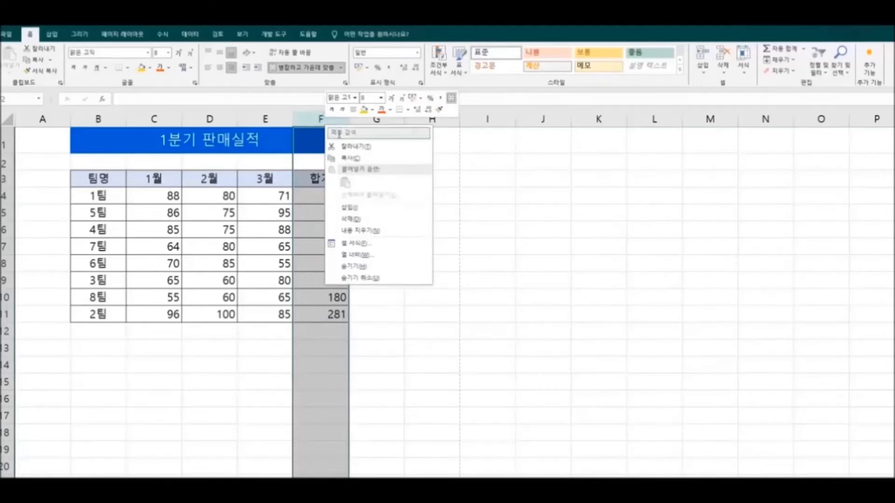
pyautogui.click(354, 146)
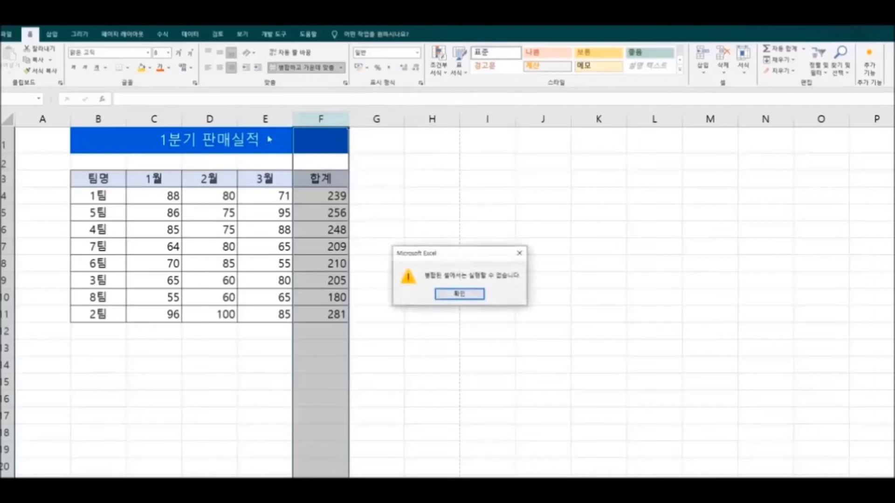
pyautogui.click(452, 294)
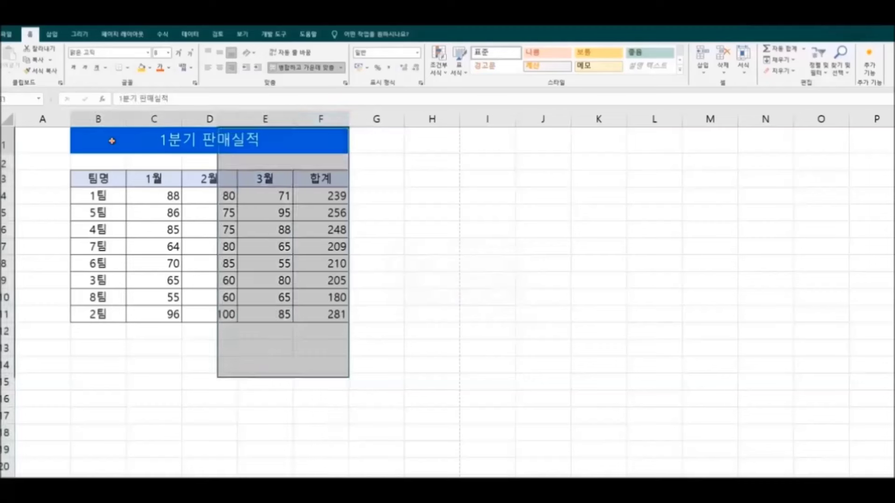
# Unmerge the 1분기 판매실적 title cells B1:F1
pyautogui.moveTo(110, 140); pyautogui.dragTo(292, 140)
pyautogui.click(300, 67)
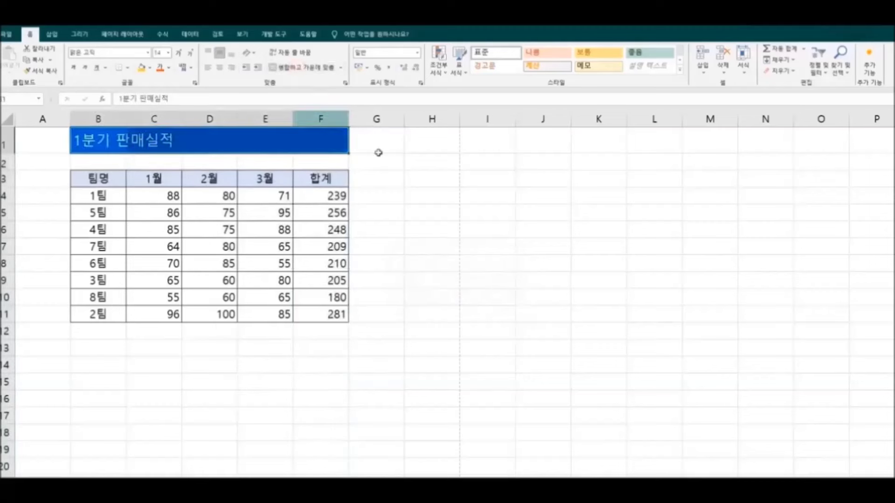
pyautogui.click(429, 200)
# Cut the entire 합계 column F and insert it before the 1월 column C
pyautogui.click(330, 119)
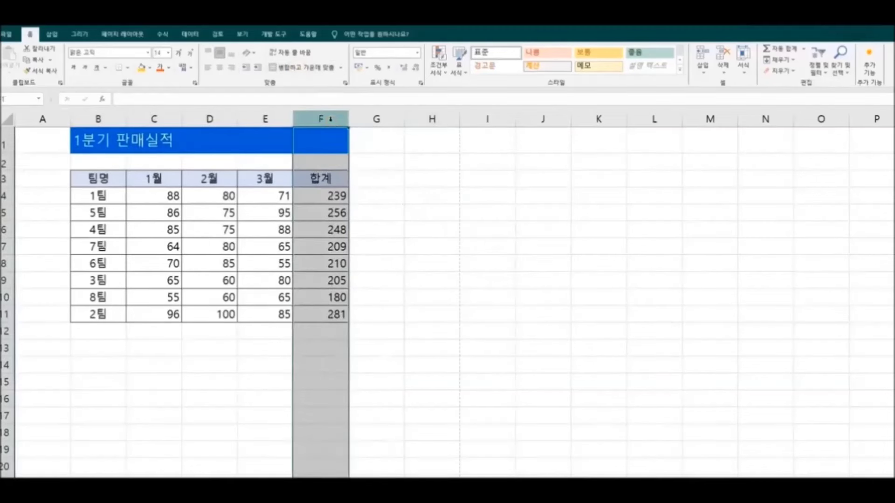
pyautogui.rightClick(330, 119)
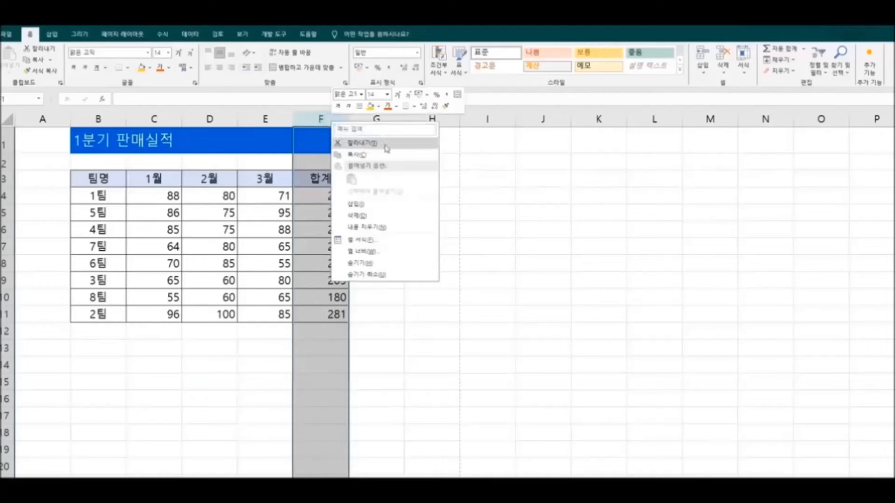
pyautogui.click(387, 148)
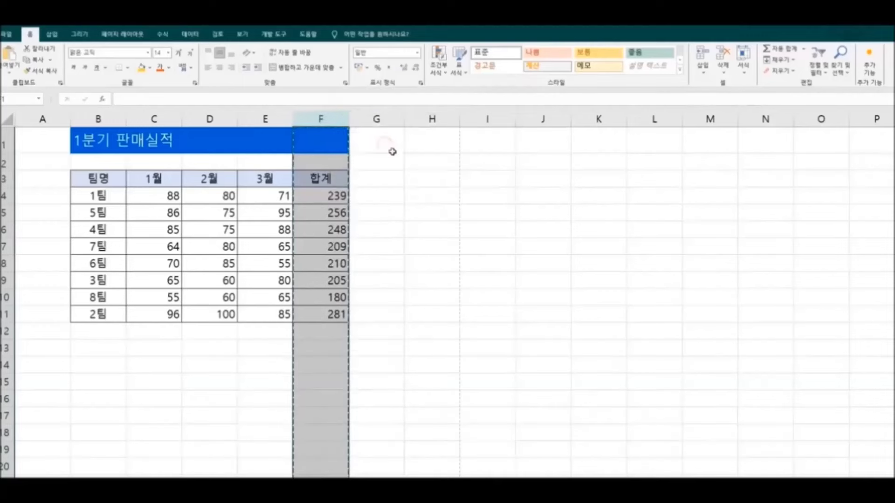
pyautogui.click(169, 124)
pyautogui.rightClick(169, 124)
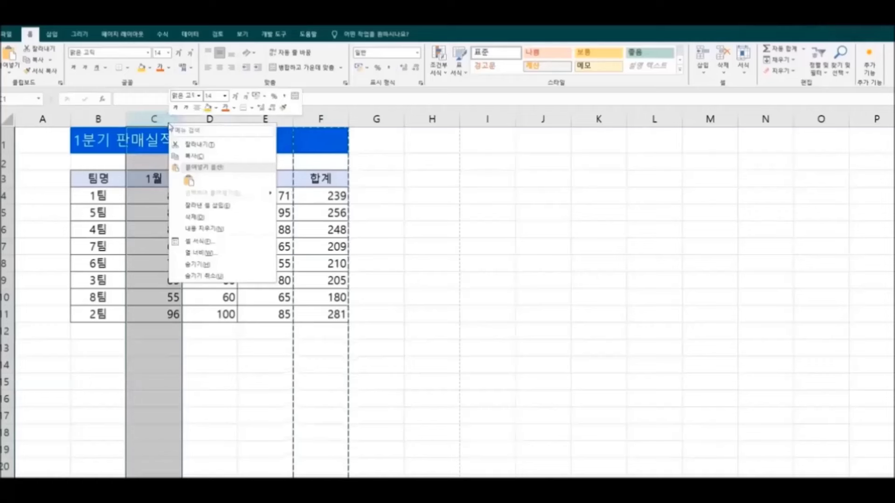
pyautogui.click(250, 206)
pyautogui.click(428, 280)
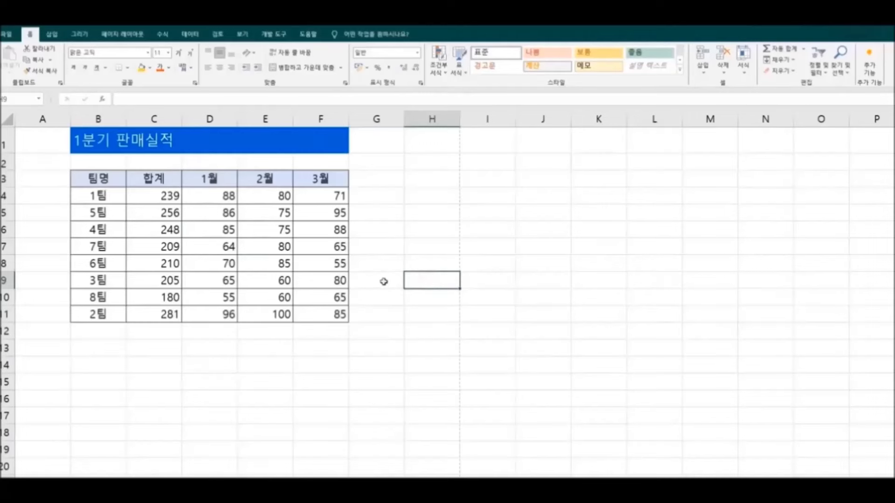
pyautogui.moveTo(116, 195); pyautogui.dragTo(117, 315)
pyautogui.click(177, 357)
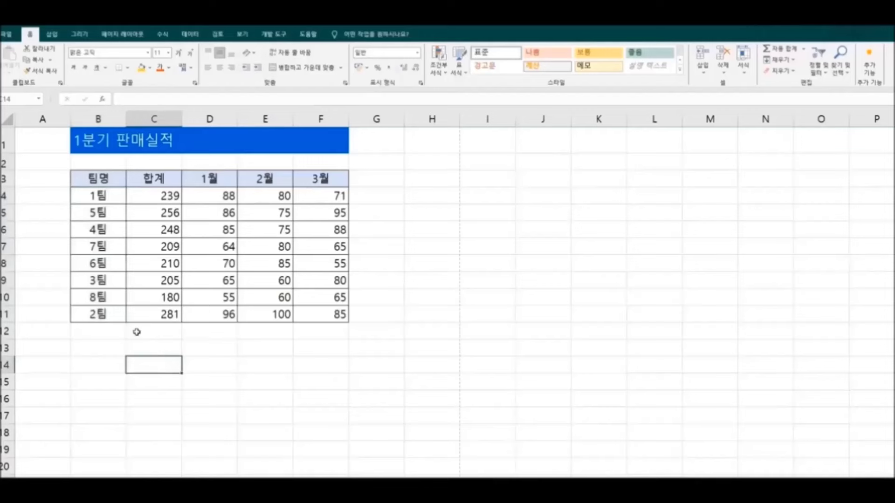
# Cut the 2팀 row 11 and insert it above the 5팀 row 5
pyautogui.click(80, 320)
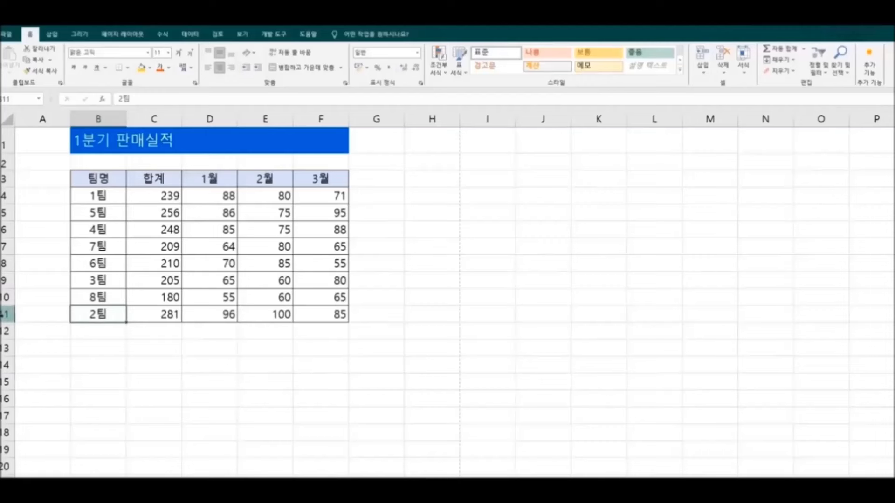
pyautogui.click(3, 314)
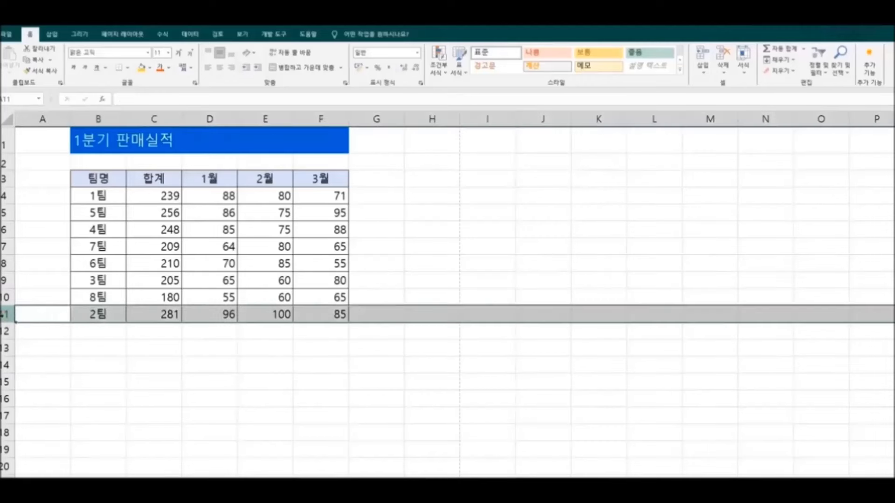
pyautogui.rightClick(4, 314)
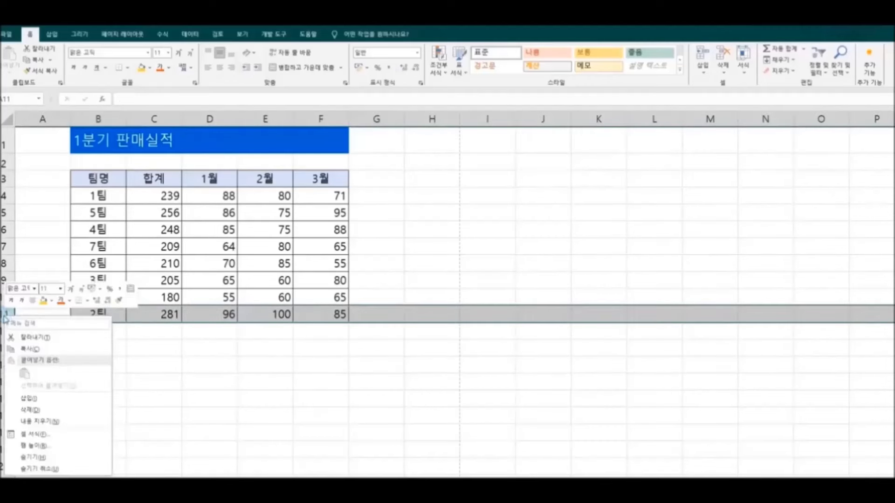
pyautogui.click(59, 340)
pyautogui.click(5, 212)
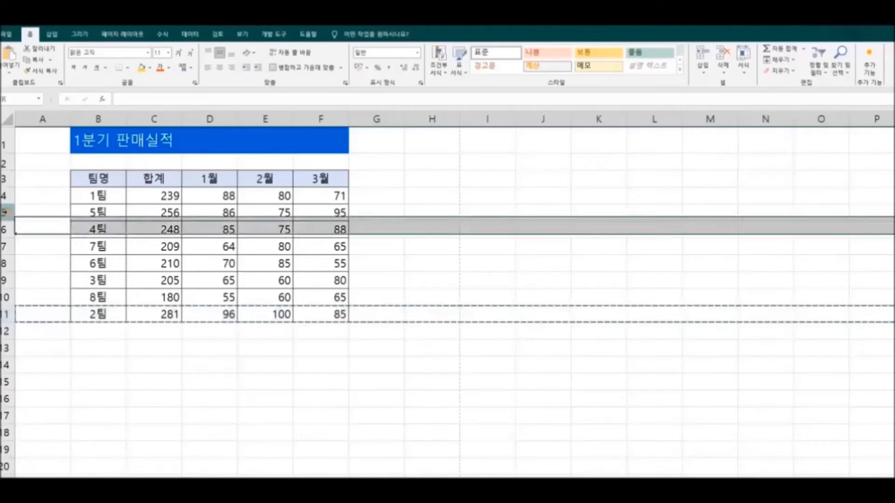
pyautogui.rightClick(5, 213)
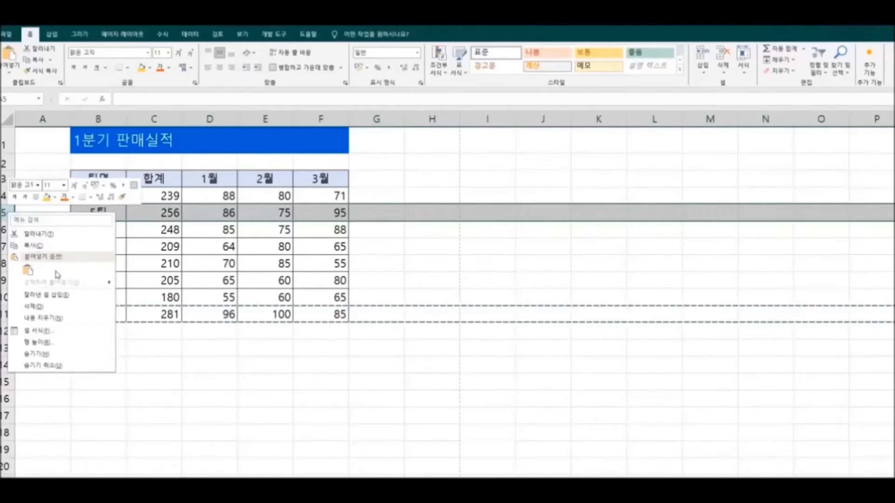
pyautogui.click(46, 295)
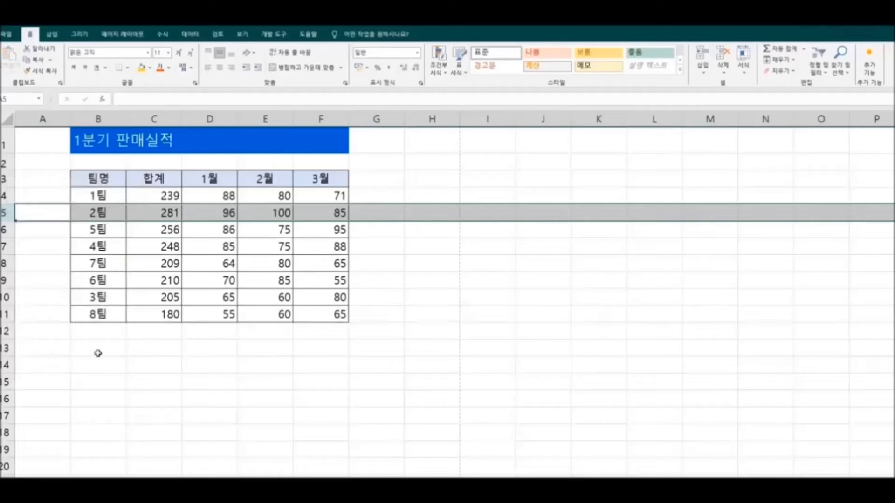
# Cut the 3팀 row 10 and insert it above the 5팀 row 6
pyautogui.click(6, 298)
pyautogui.rightClick(6, 299)
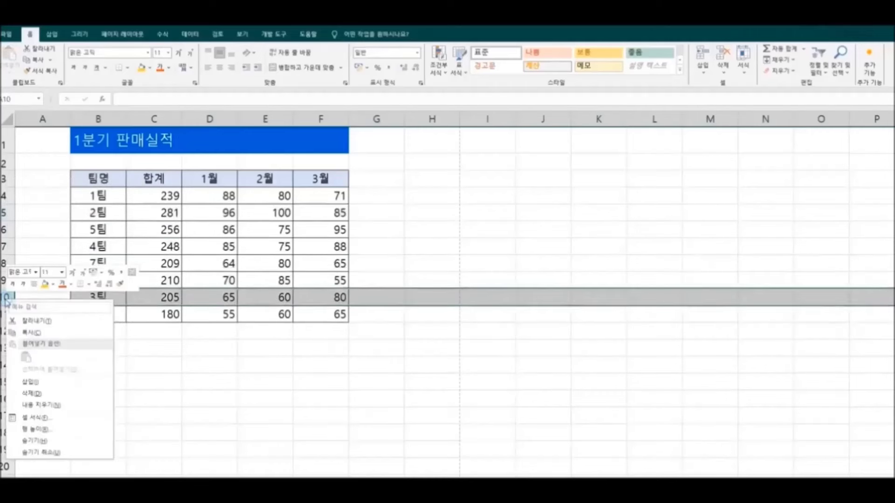
pyautogui.click(38, 322)
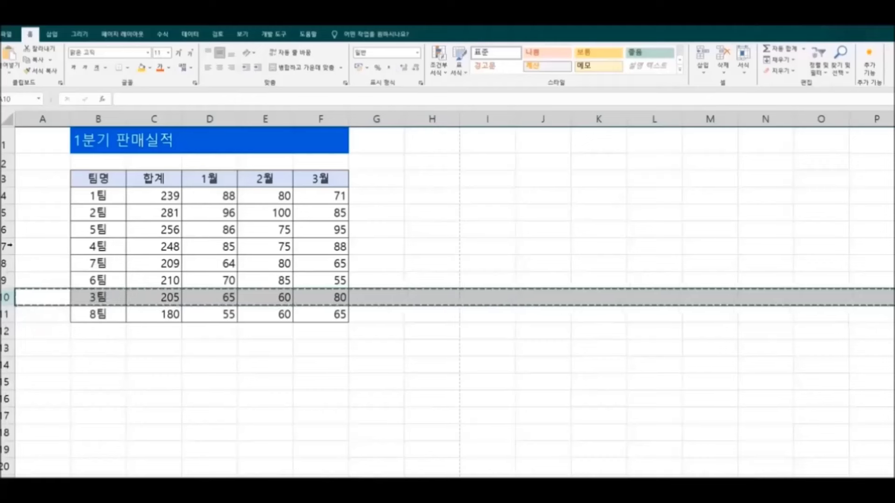
pyautogui.click(6, 229)
pyautogui.rightClick(6, 229)
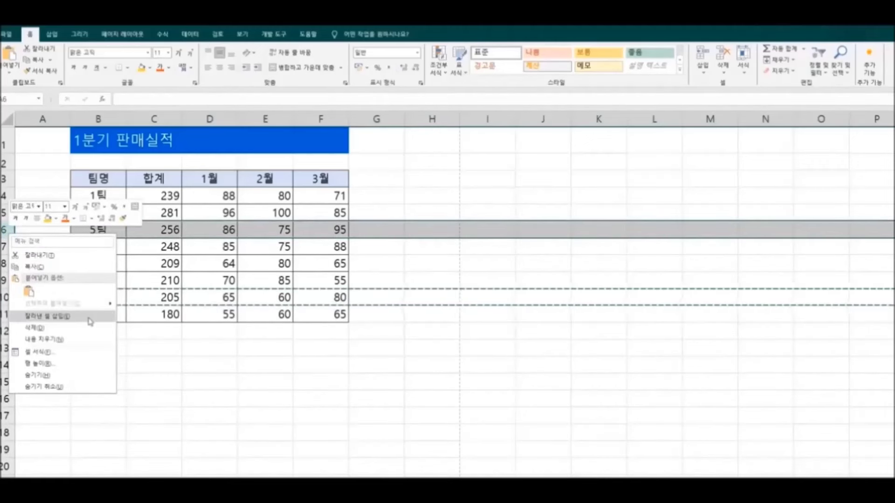
pyautogui.click(70, 316)
pyautogui.click(145, 358)
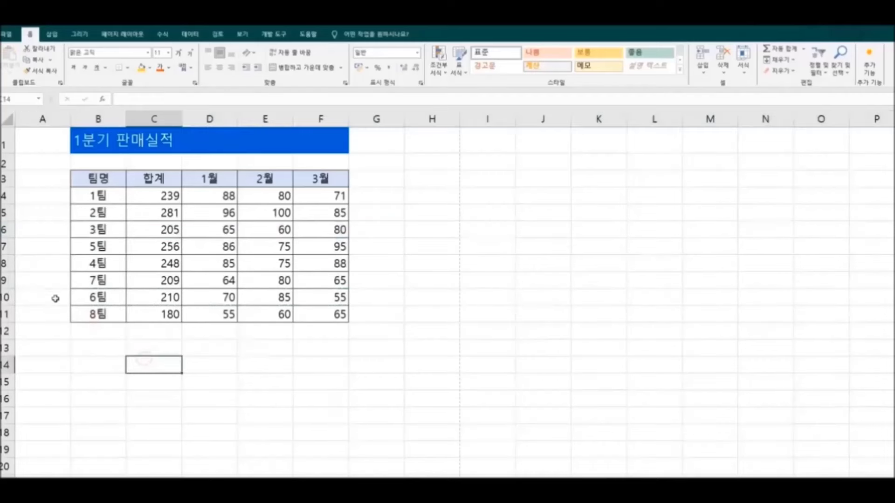
# Cut the 4팀 row 8 and insert it above the 5팀 row 7
pyautogui.click(4, 264)
pyautogui.rightClick(5, 264)
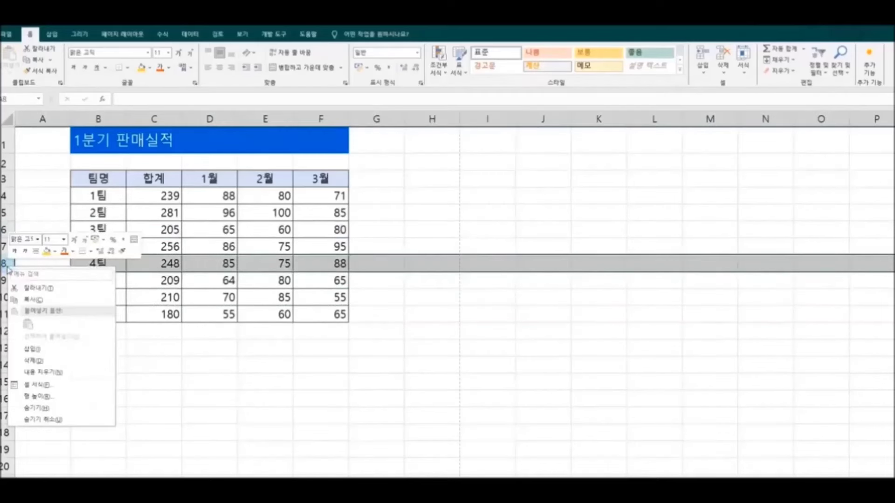
pyautogui.click(37, 287)
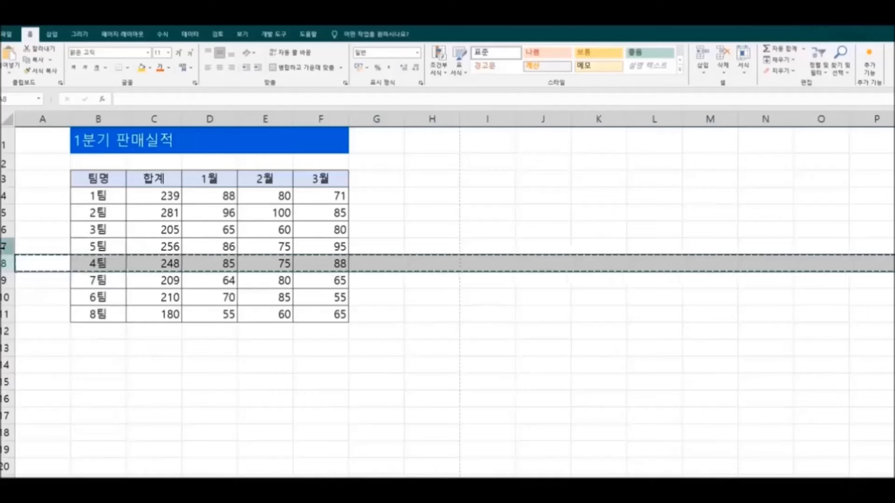
pyautogui.click(5, 247)
pyautogui.rightClick(6, 248)
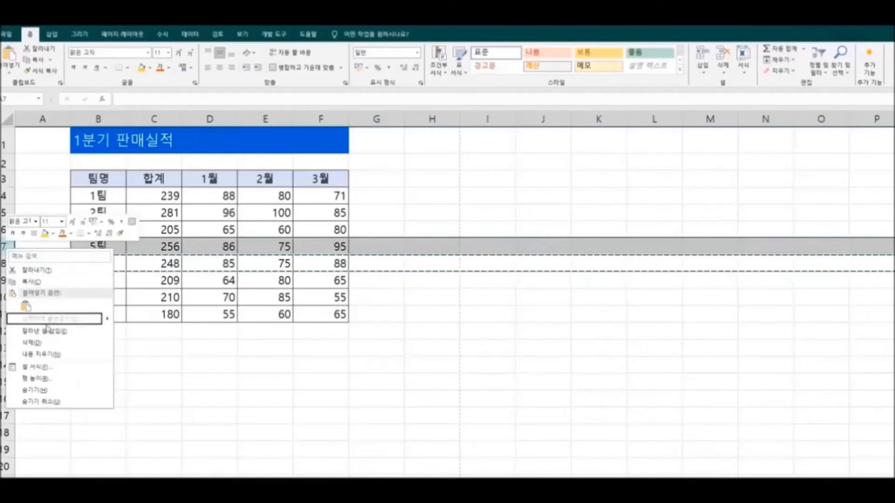
pyautogui.click(45, 331)
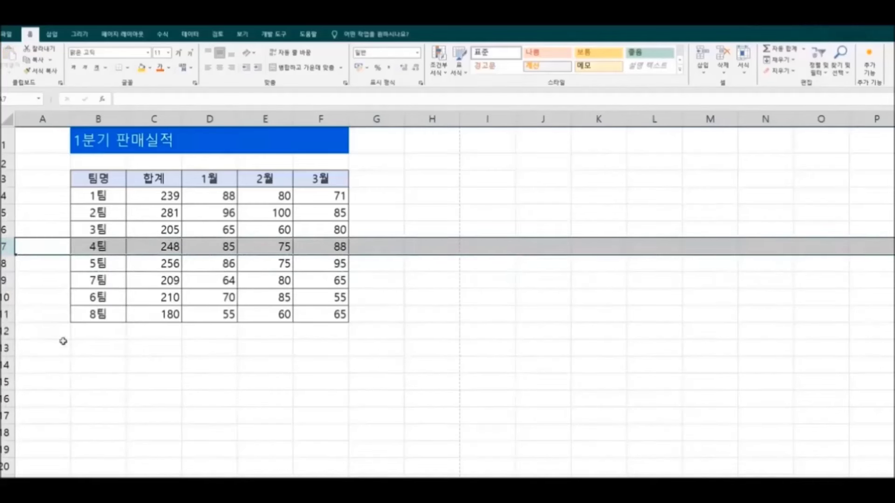
# Cut the 6팀 row 10 and insert it above the 7팀 row 9
pyautogui.click(6, 297)
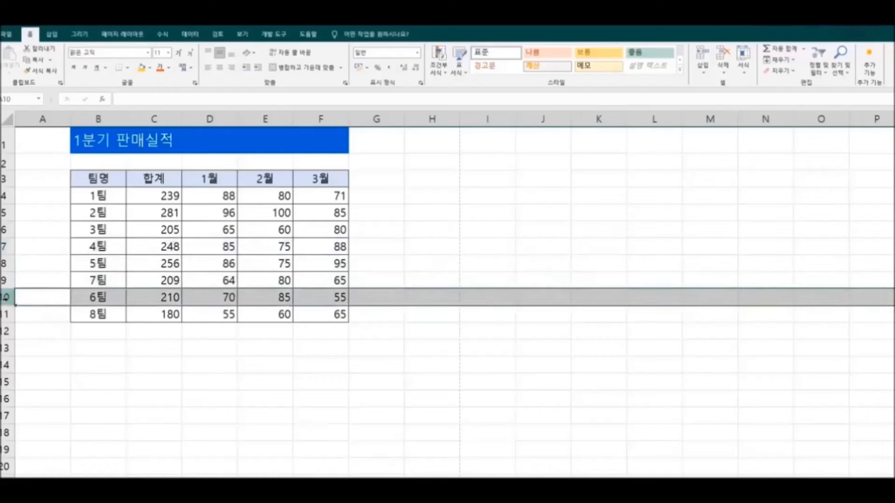
pyautogui.rightClick(6, 298)
pyautogui.click(29, 320)
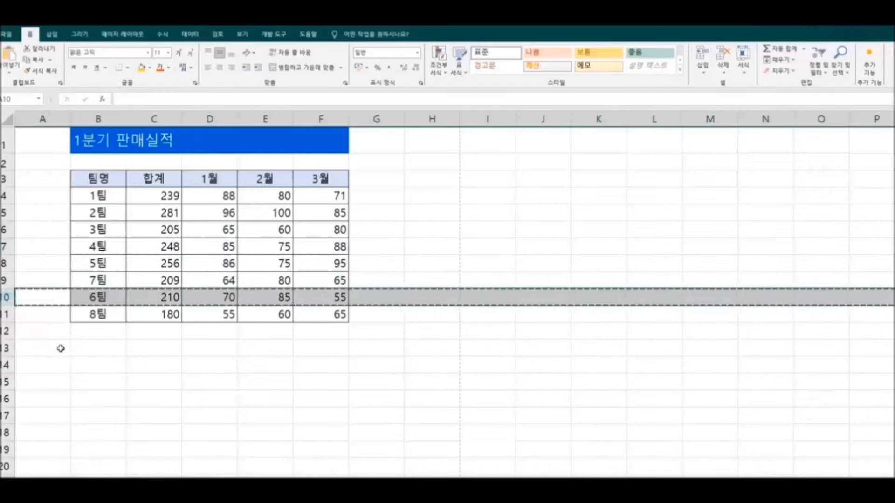
pyautogui.click(6, 280)
pyautogui.rightClick(6, 280)
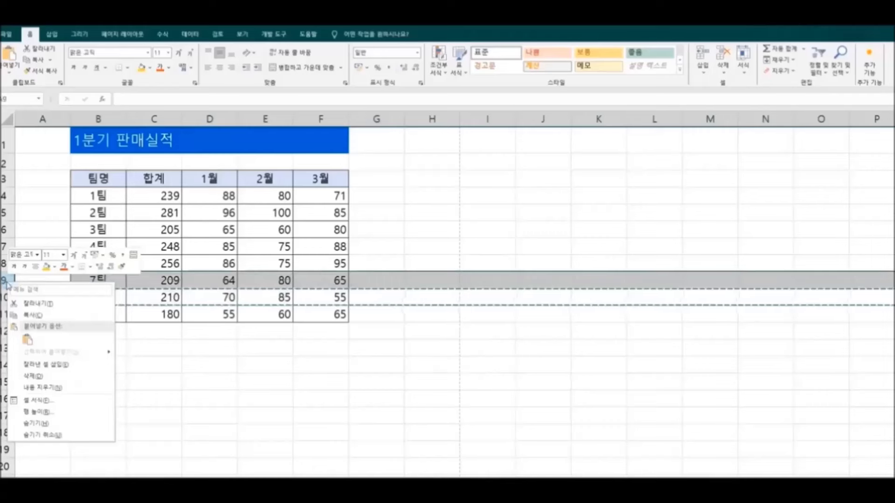
pyautogui.click(78, 372)
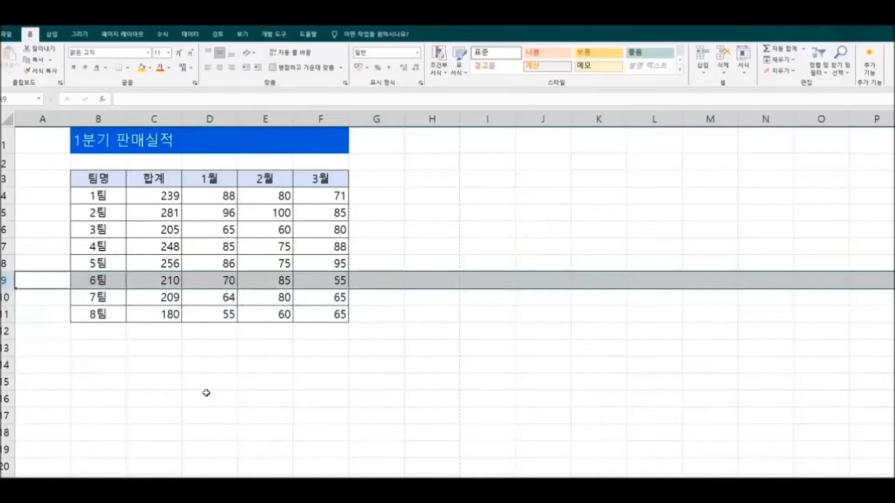
pyautogui.click(207, 393)
pyautogui.moveTo(116, 195); pyautogui.dragTo(118, 314)
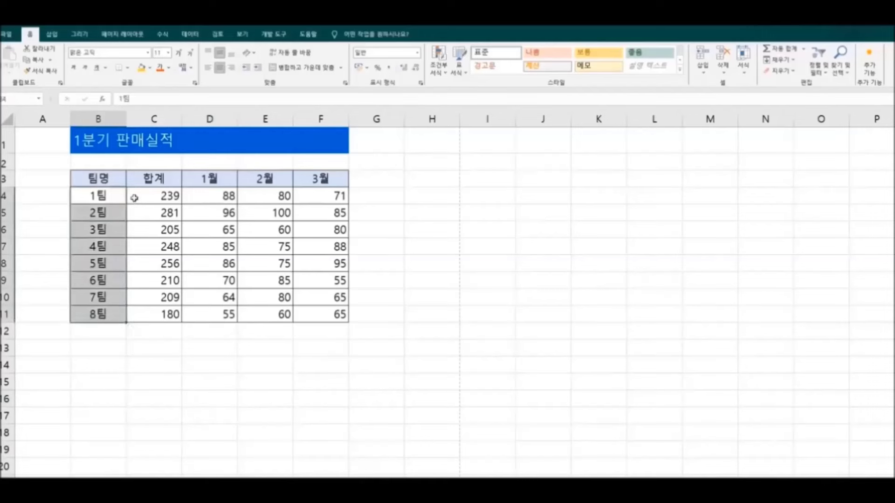
pyautogui.moveTo(134, 198); pyautogui.dragTo(285, 212)
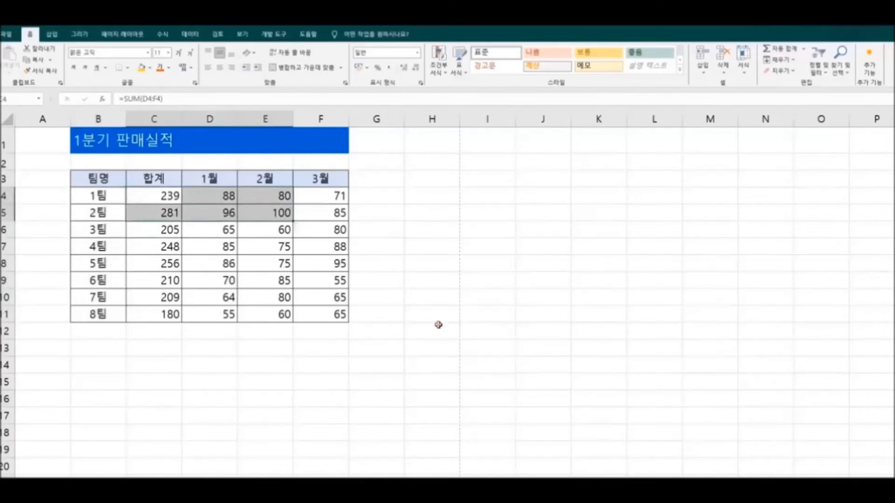
pyautogui.click(417, 332)
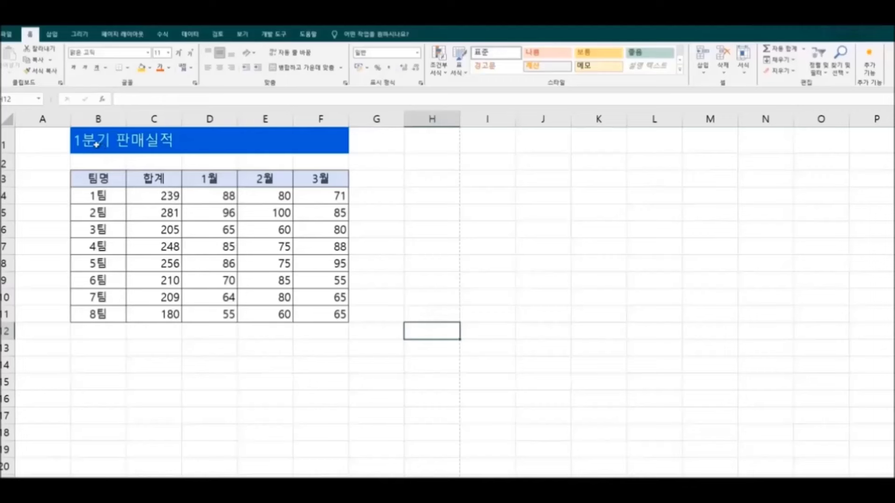
# Merge and center the 1분기 판매실적 title across cells B1:F1
pyautogui.moveTo(96, 144); pyautogui.dragTo(300, 146)
pyautogui.click(301, 68)
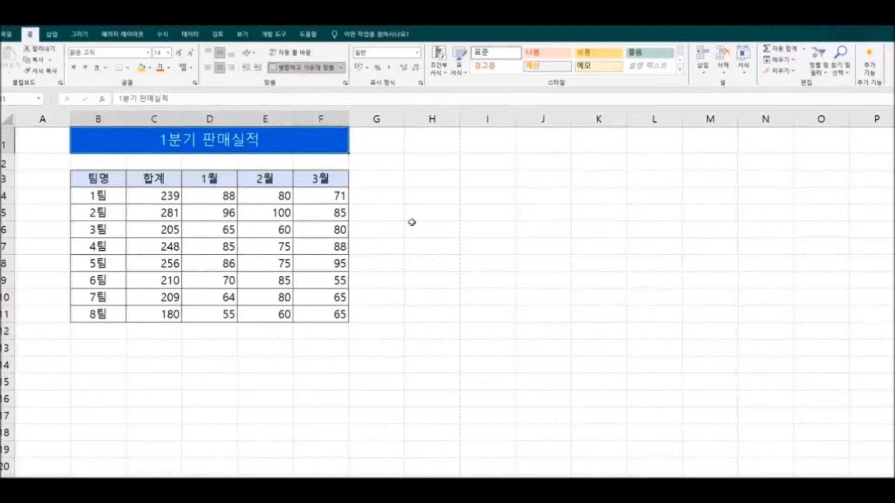
pyautogui.click(427, 261)
pyautogui.press('Down')
pyautogui.click(442, 386)
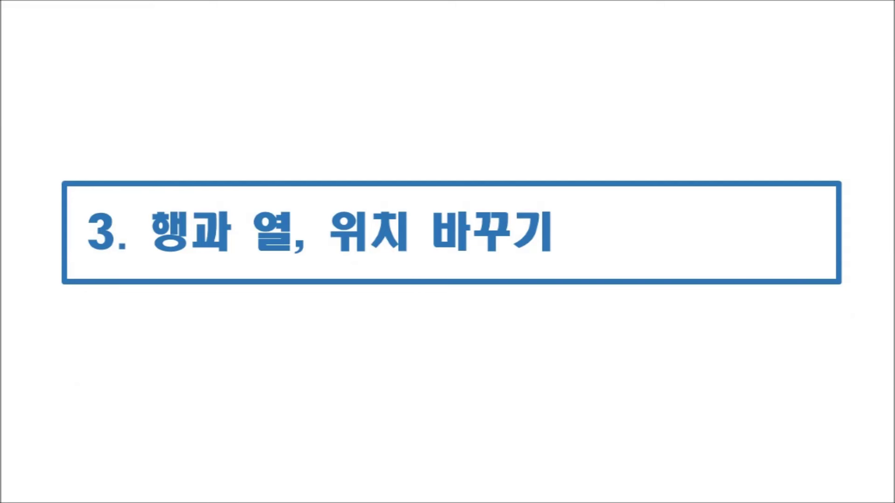
pyautogui.moveTo(76, 143); pyautogui.dragTo(485, 156)
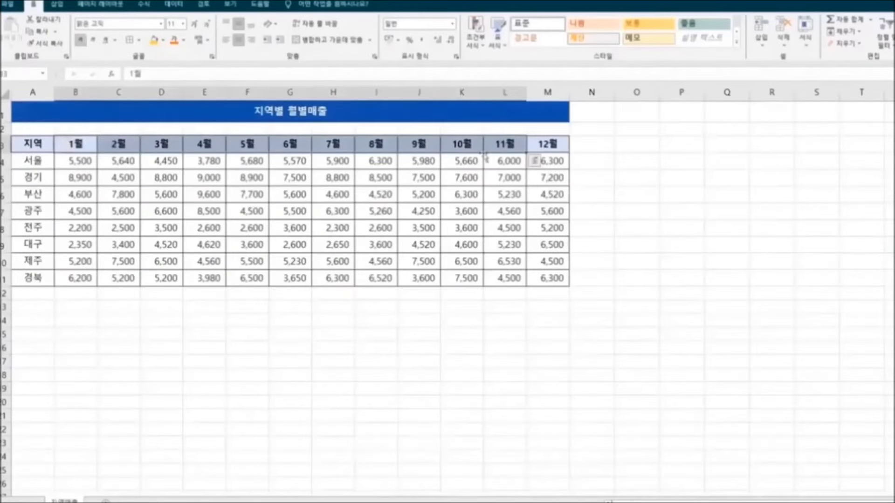
pyautogui.moveTo(32, 161); pyautogui.dragTo(37, 278)
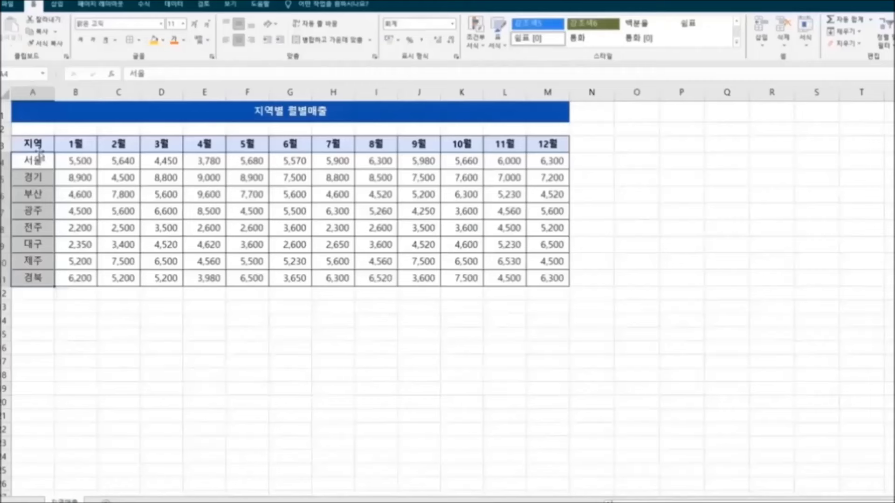
# Copy the regional sales table A3:M11 and paste it transposed starting at cell A13
pyautogui.moveTo(37, 145); pyautogui.dragTo(40, 159)
pyautogui.hotkey('shift', 'Up')
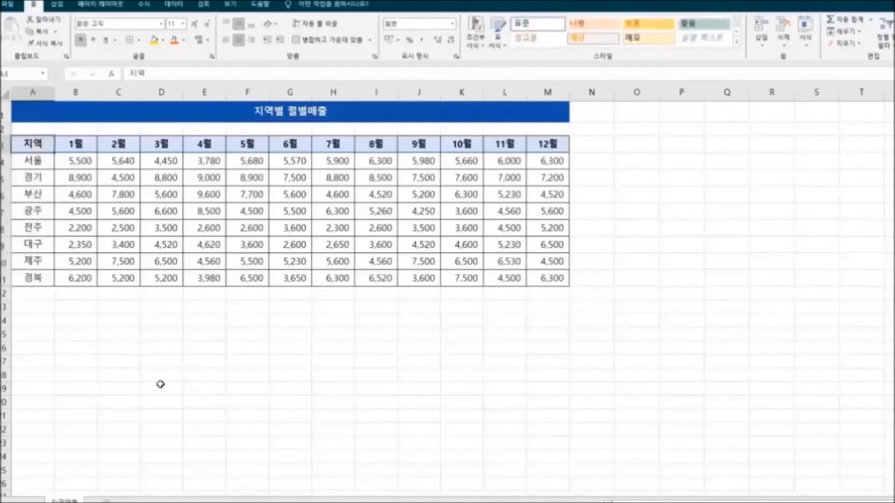
pyautogui.hotkey('ctrl', 'a')
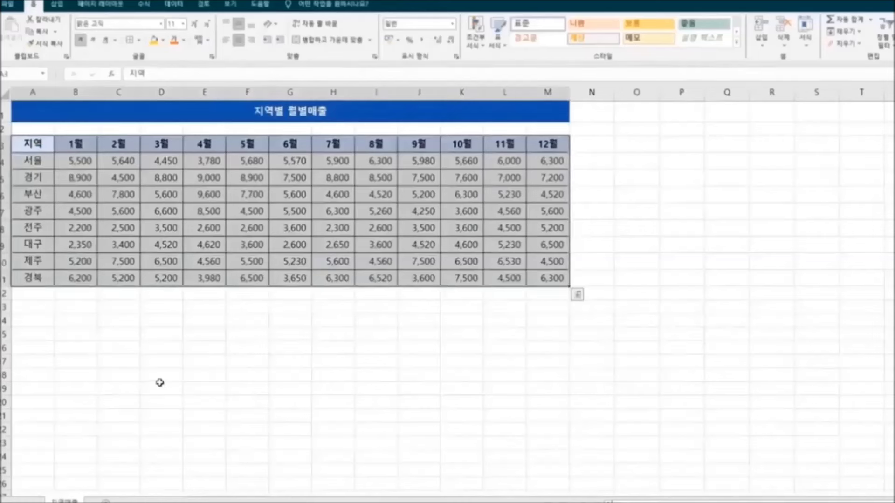
pyautogui.hotkey('ctrl', 'c')
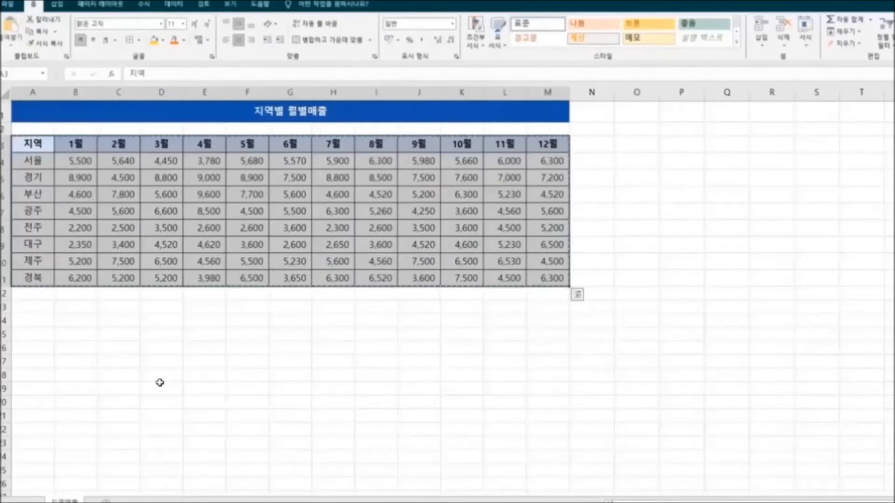
pyautogui.click(40, 308)
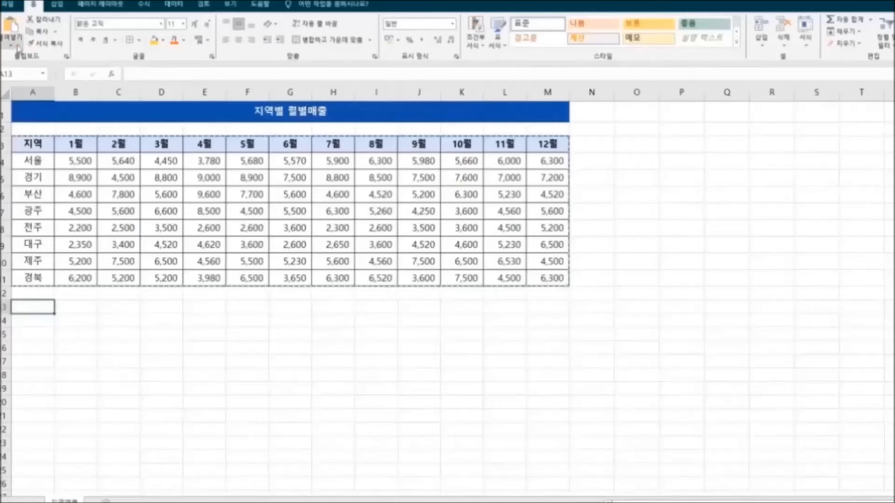
pyautogui.click(18, 47)
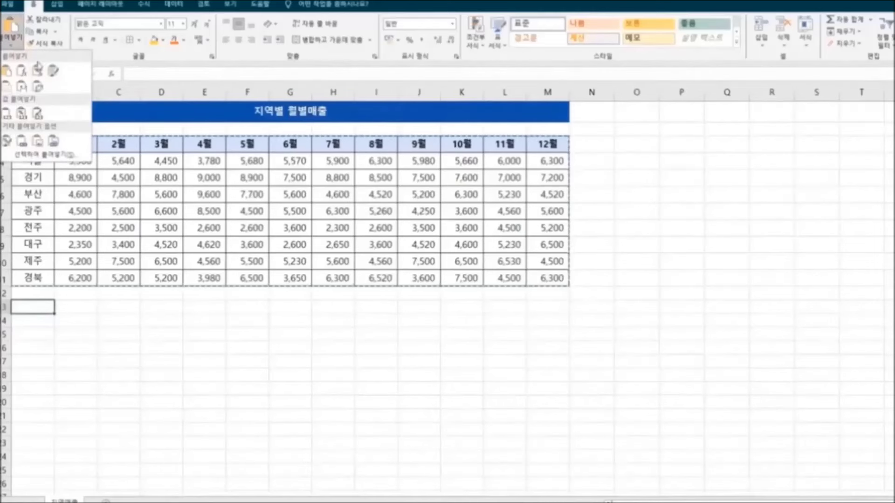
pyautogui.click(39, 90)
pyautogui.click(517, 391)
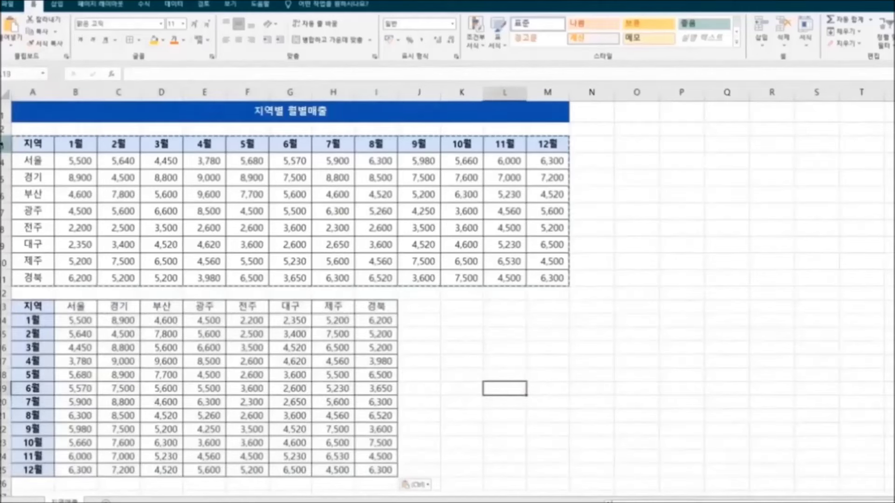
# Delete rows 3 to 12, which hold the original untransposed table
pyautogui.moveTo(4, 144); pyautogui.dragTo(3, 290)
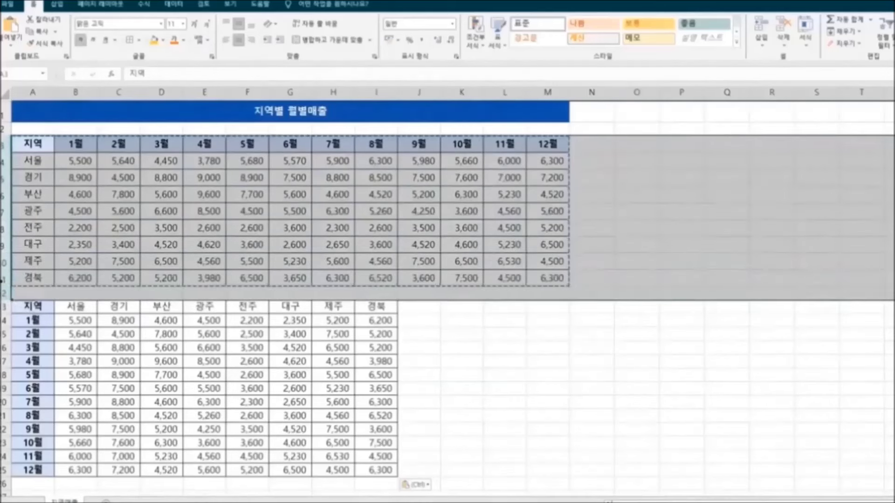
pyautogui.rightClick(3, 282)
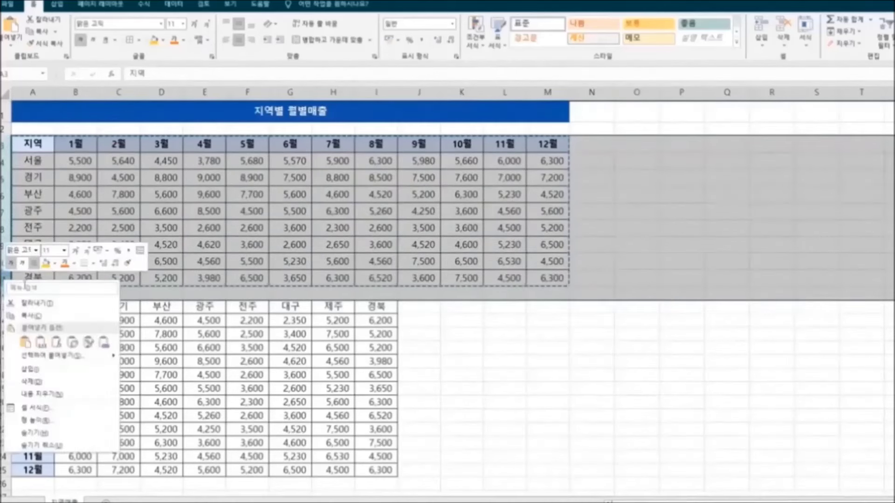
pyautogui.click(90, 385)
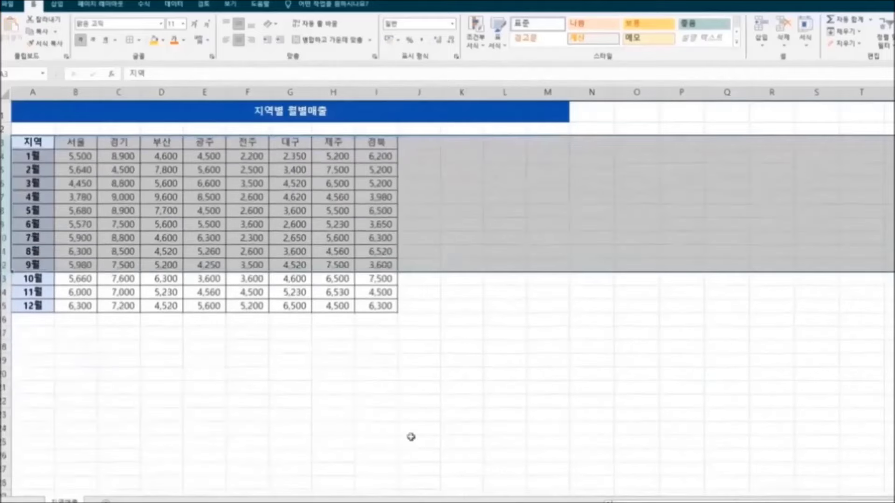
pyautogui.click(547, 459)
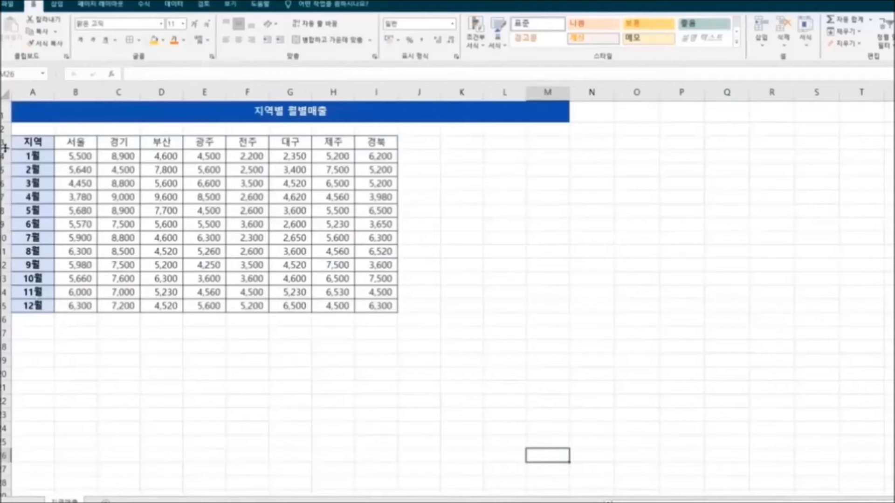
# Increase the height of table rows 3 to 15 and widen columns A to I evenly
pyautogui.moveTo(5, 142); pyautogui.dragTo(3, 319)
pyautogui.click(135, 419)
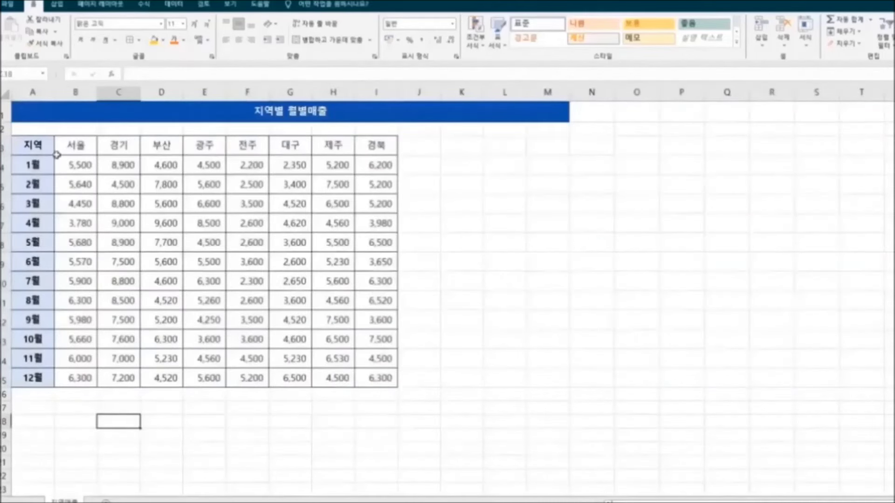
pyautogui.moveTo(102, 95); pyautogui.dragTo(407, 96)
pyautogui.click(581, 300)
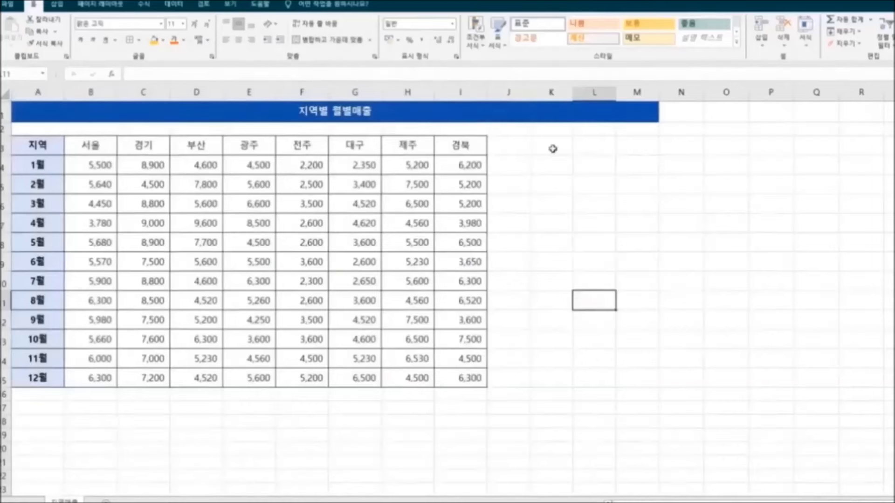
# Unmerge the 지역별 월별매출 title, then merge and center it across cells A1:I1
pyautogui.click(62, 110)
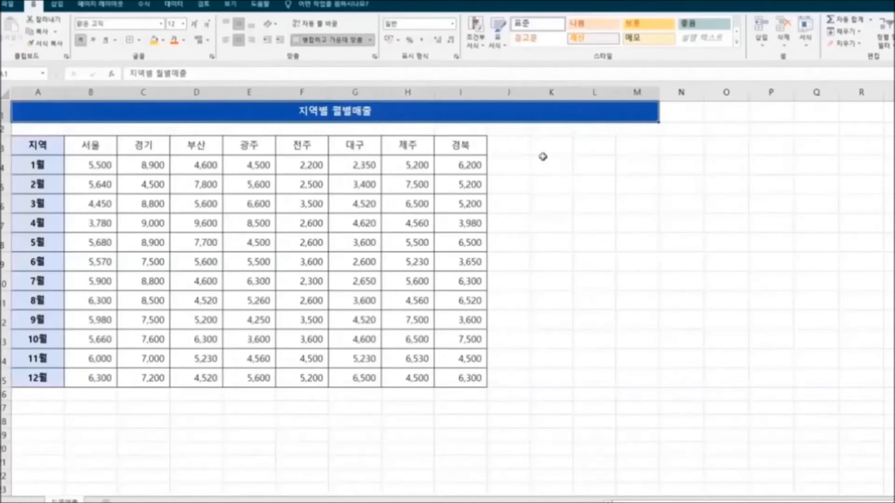
pyautogui.click(343, 42)
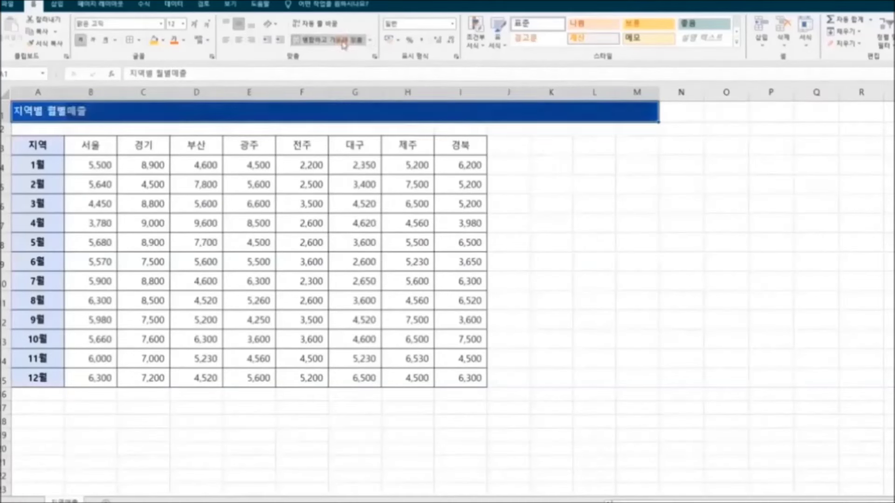
pyautogui.moveTo(34, 112); pyautogui.dragTo(451, 114)
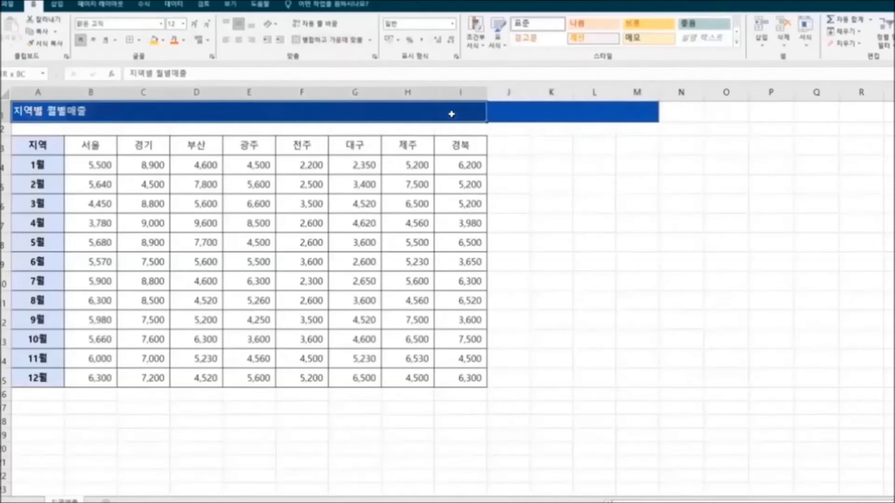
pyautogui.click(333, 46)
pyautogui.click(624, 228)
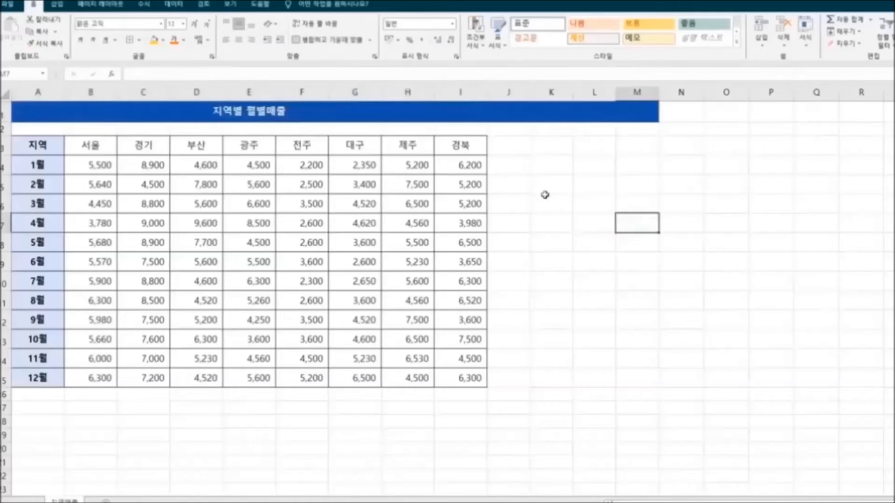
# Delete columns J to M to remove the leftover blue title fill beyond the table
pyautogui.moveTo(513, 92); pyautogui.dragTo(626, 93)
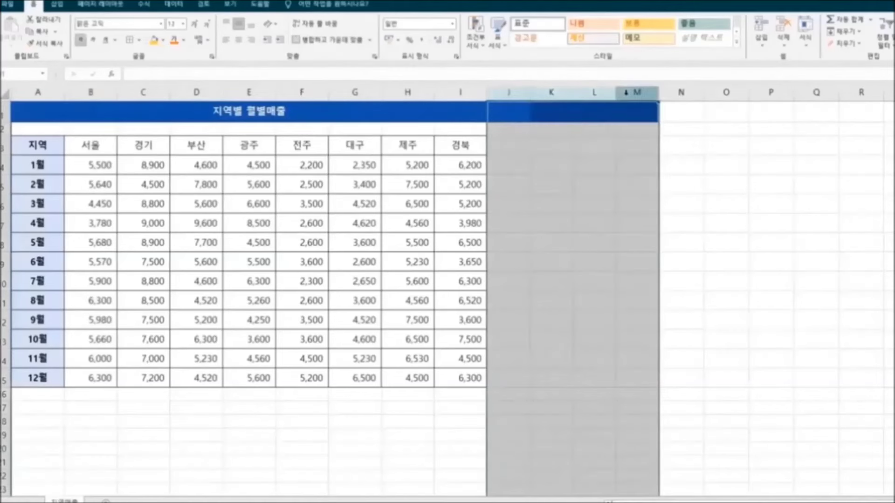
pyautogui.rightClick(635, 92)
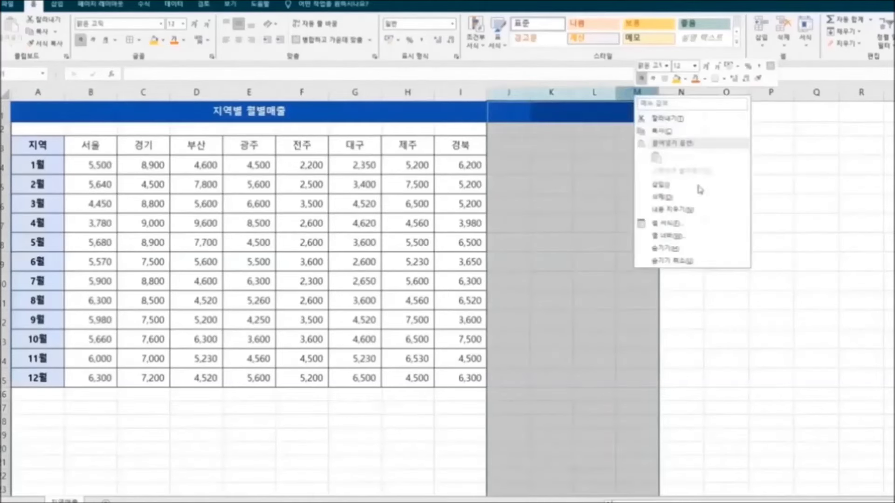
pyautogui.click(699, 203)
pyautogui.click(752, 320)
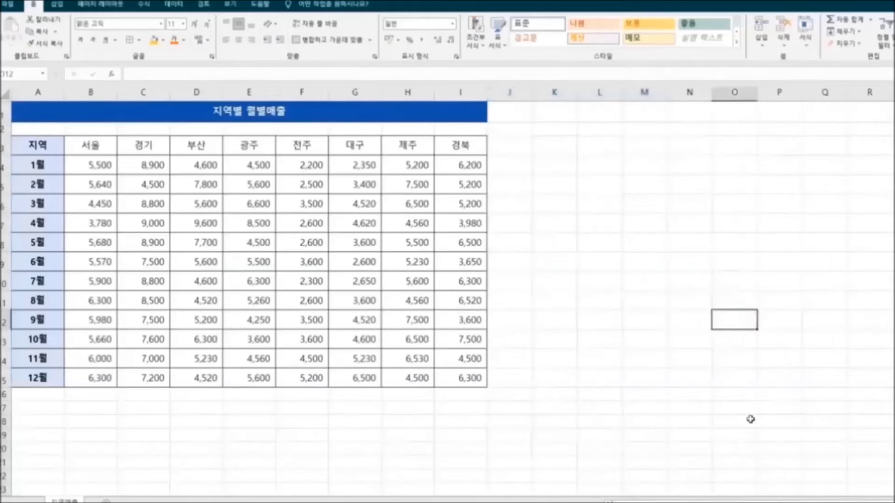
# Fill the region header cells B3:I3 with a light gray-green theme color
pyautogui.moveTo(85, 148); pyautogui.dragTo(462, 145)
pyautogui.click(165, 40)
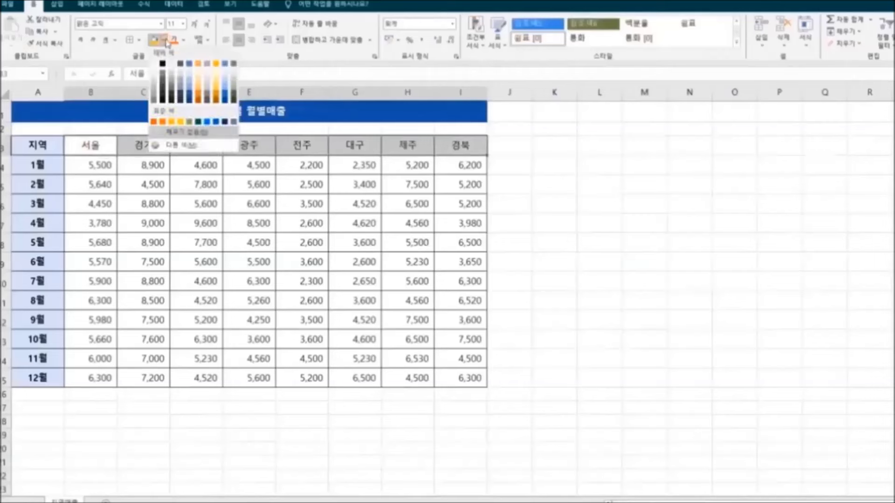
pyautogui.click(234, 74)
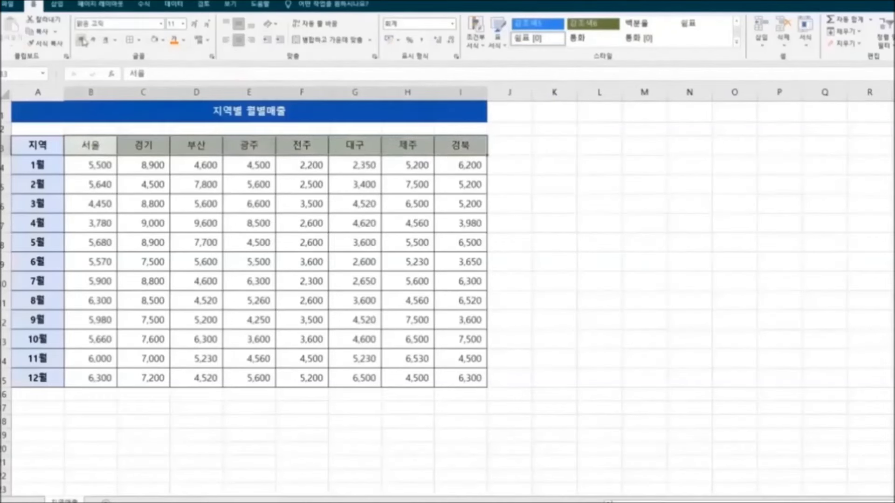
pyautogui.click(650, 255)
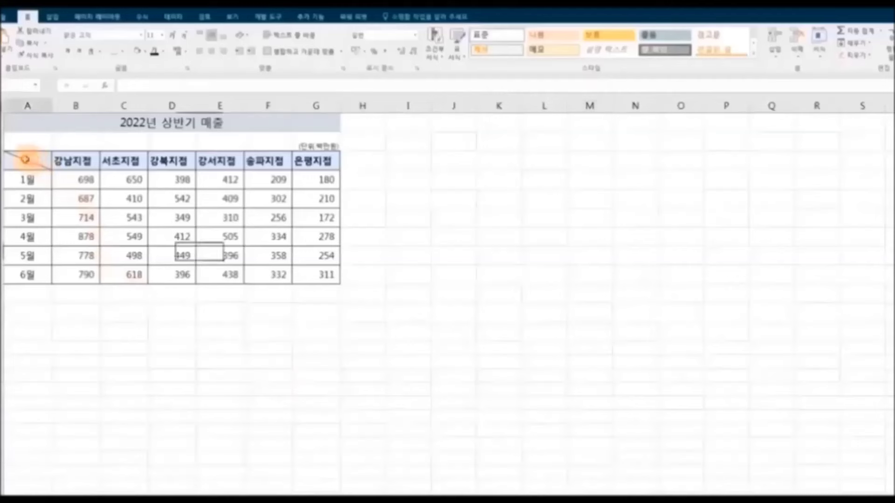
# Insert a 2-D clustered column chart of the 2022년 상반기 매출 table, placed beside the table and enlarged to reach column Q
pyautogui.moveTo(28, 160); pyautogui.dragTo(313, 276)
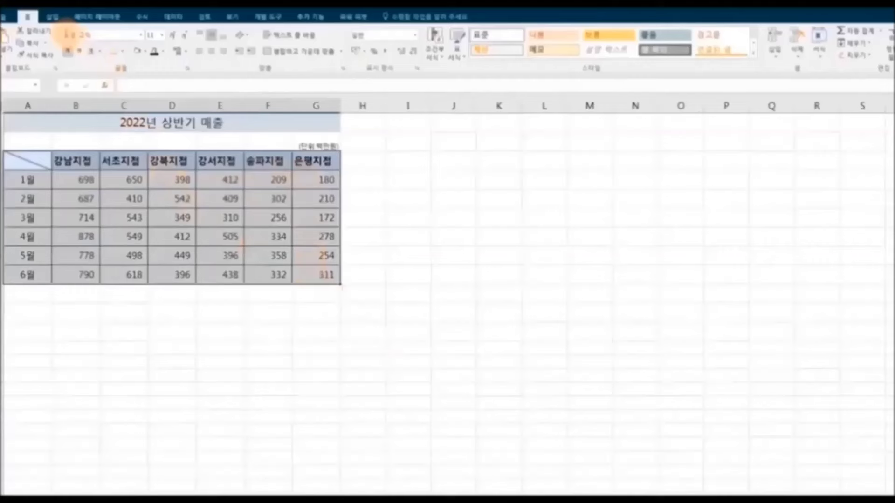
pyautogui.click(52, 18)
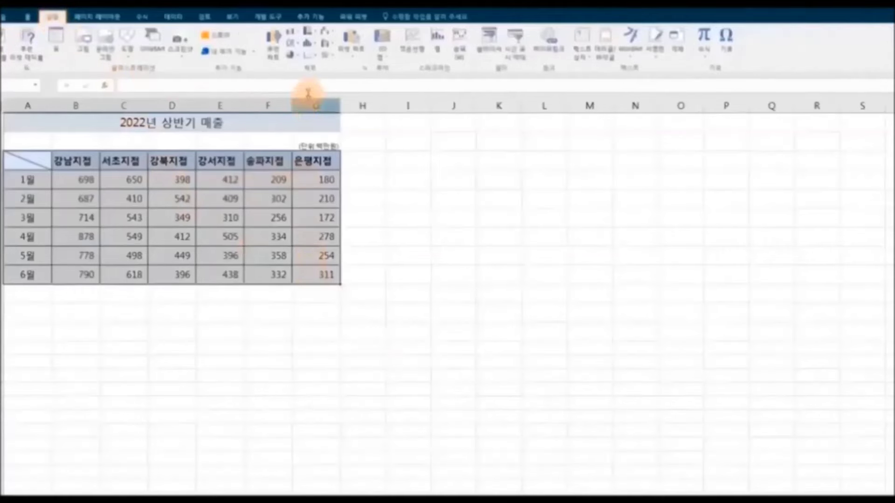
pyautogui.click(297, 33)
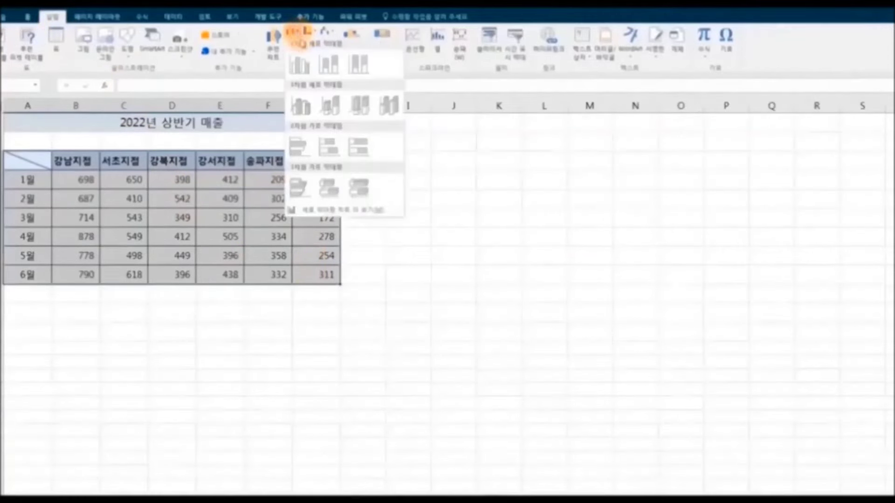
pyautogui.click(299, 64)
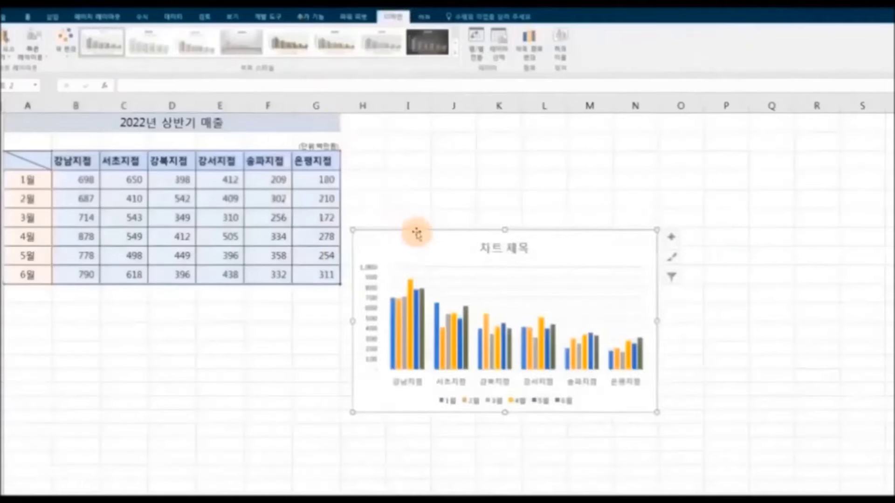
pyautogui.moveTo(418, 229); pyautogui.dragTo(439, 147)
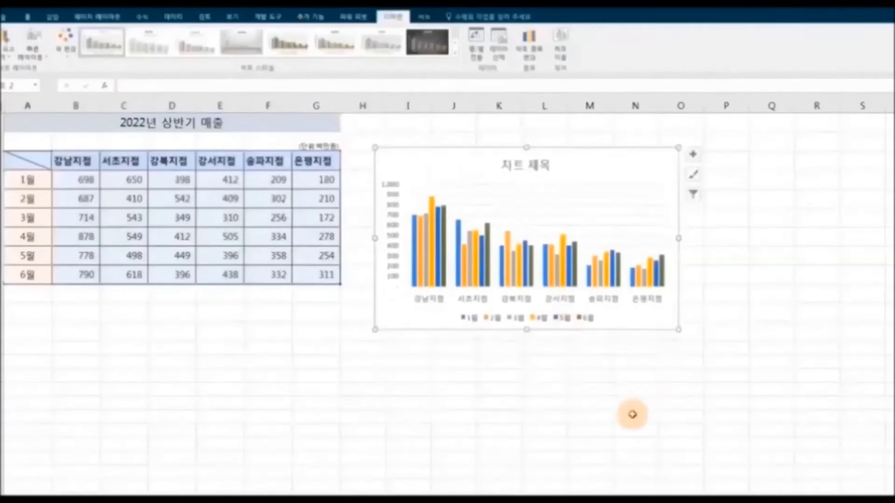
pyautogui.moveTo(679, 331); pyautogui.dragTo(774, 408)
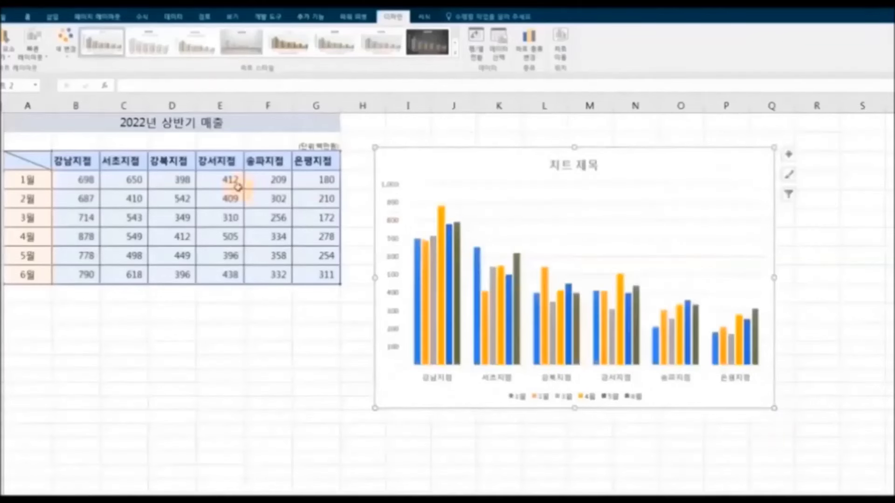
# Copy the text 2022년 상반기 매출 from the table heading and paste it over the placeholder chart title
pyautogui.click(143, 126)
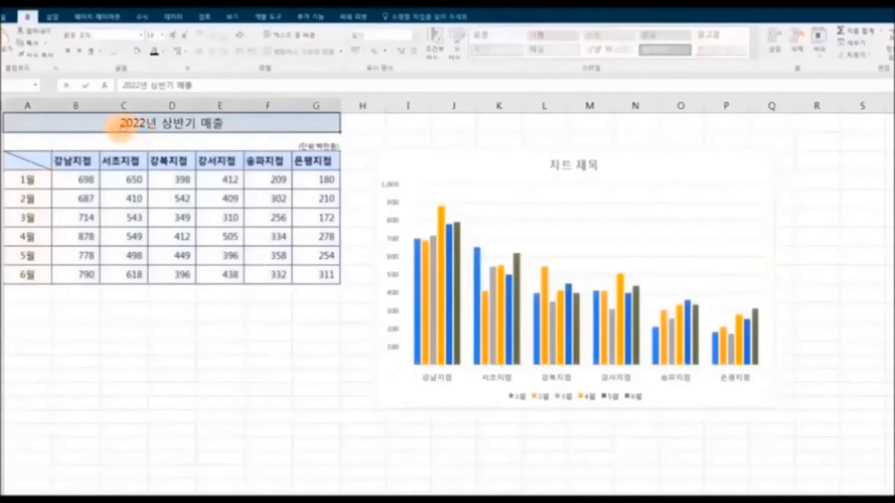
pyautogui.rightClick(216, 127)
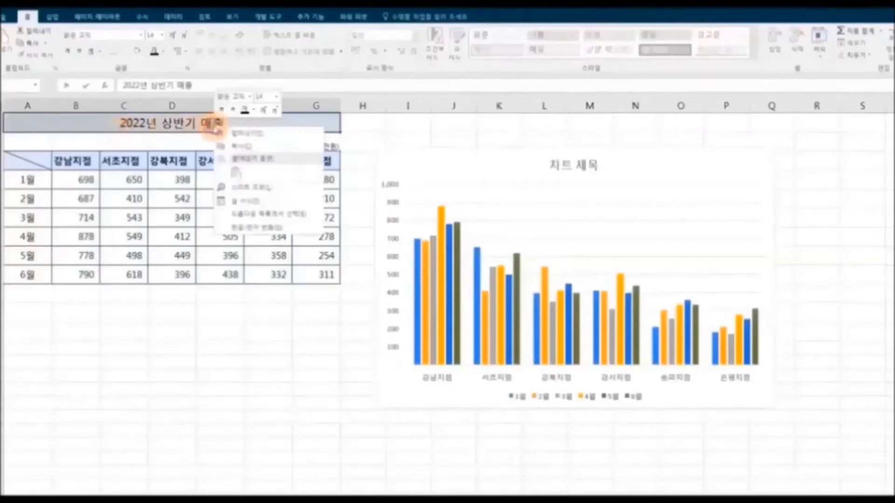
pyautogui.click(241, 148)
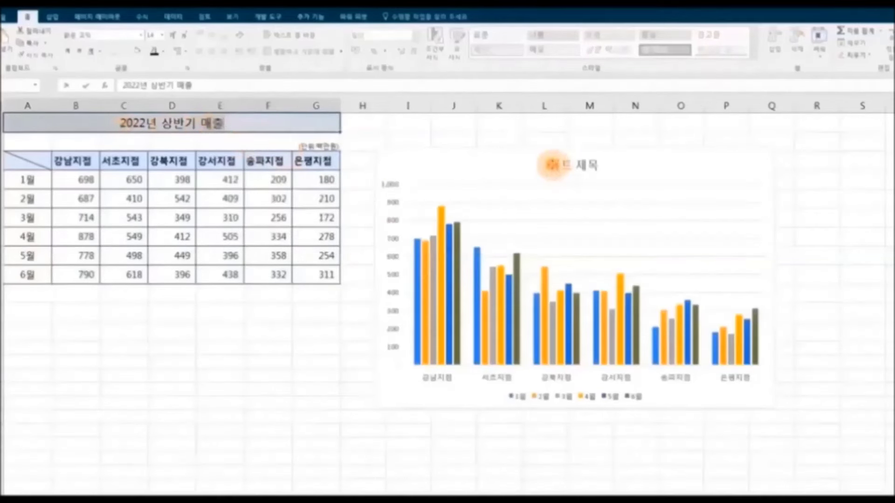
pyautogui.click(550, 165)
pyautogui.moveTo(550, 165); pyautogui.dragTo(591, 163)
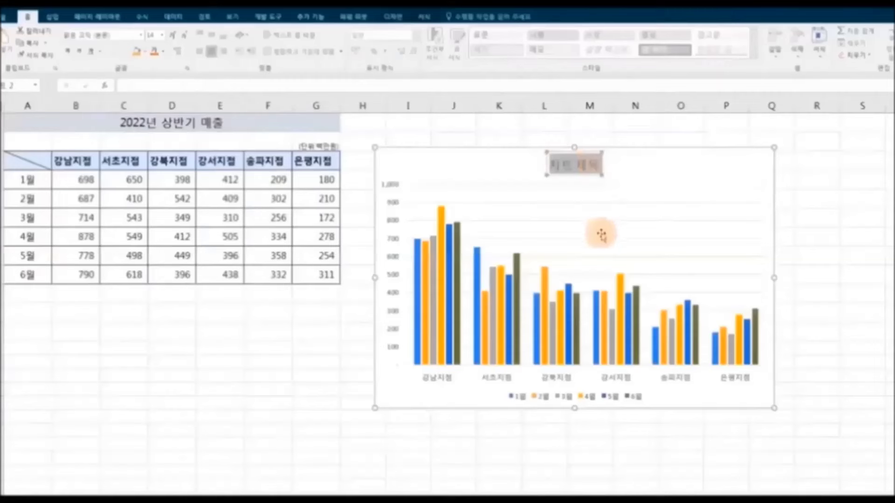
pyautogui.hotkey('ctrl', 'v')
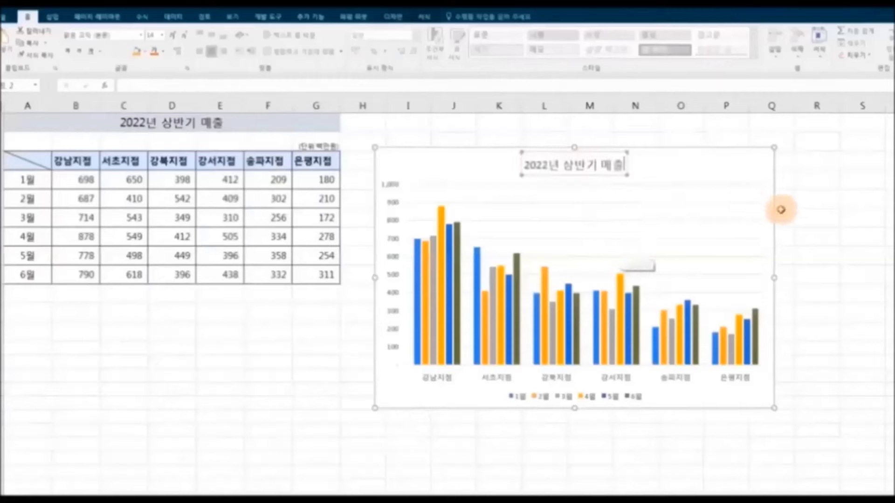
pyautogui.press('Escape')
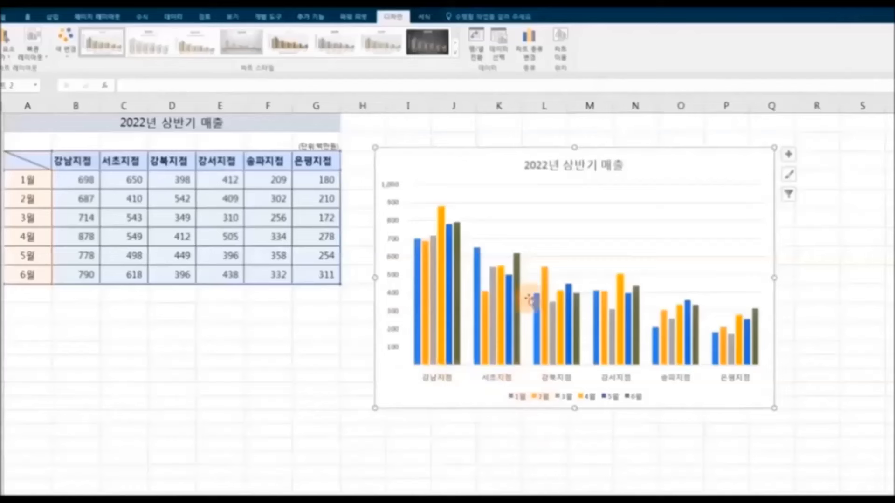
# Switch the chart's rows and columns and try several chart styles, settling on the one whose columns fade out at the base
pyautogui.click(480, 55)
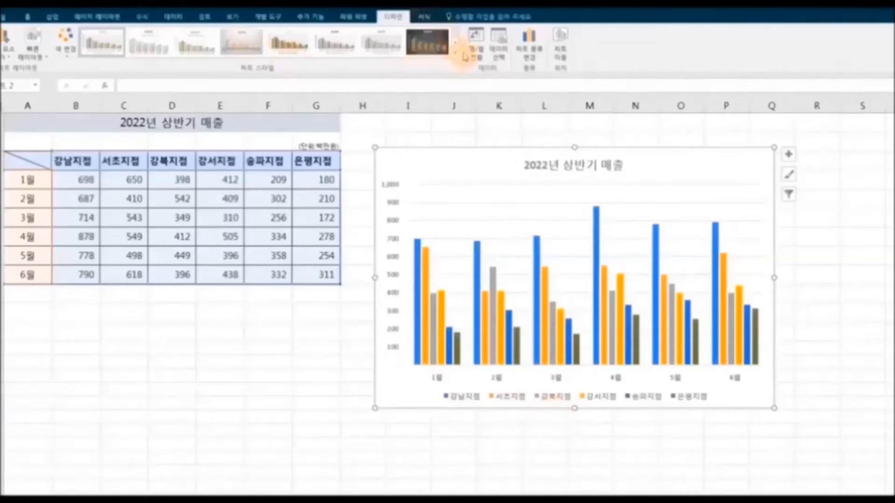
pyautogui.click(455, 46)
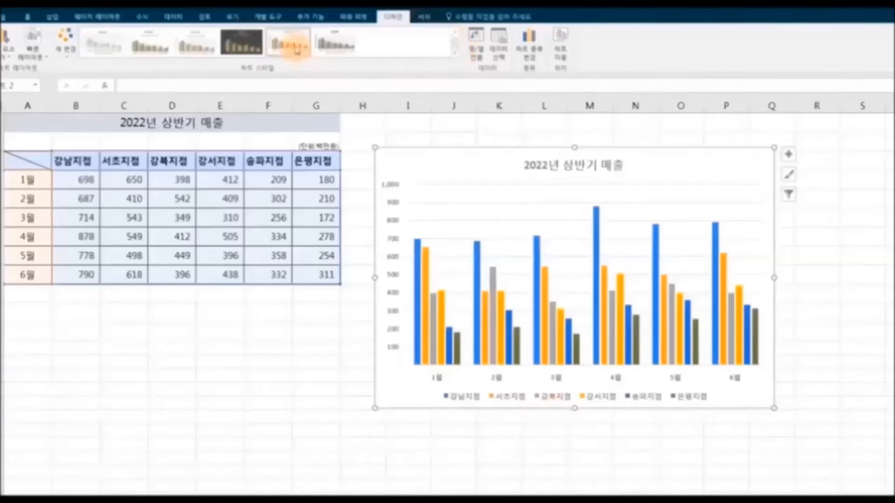
pyautogui.click(297, 47)
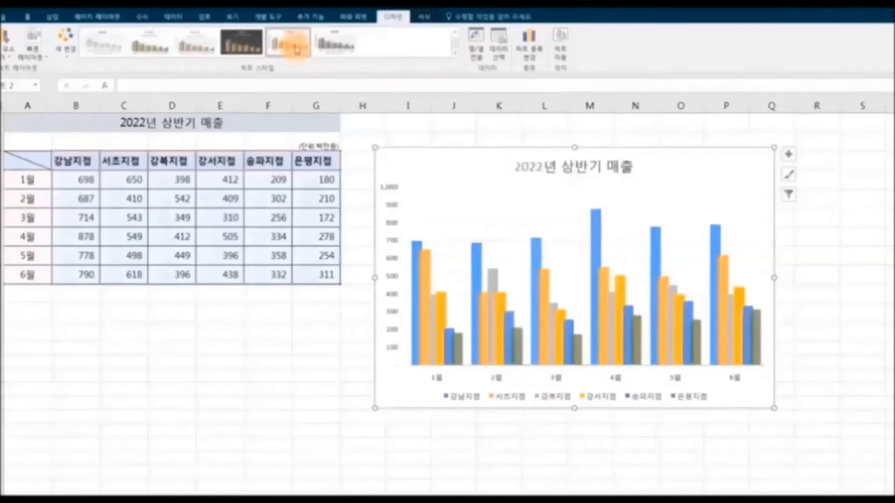
pyautogui.click(330, 49)
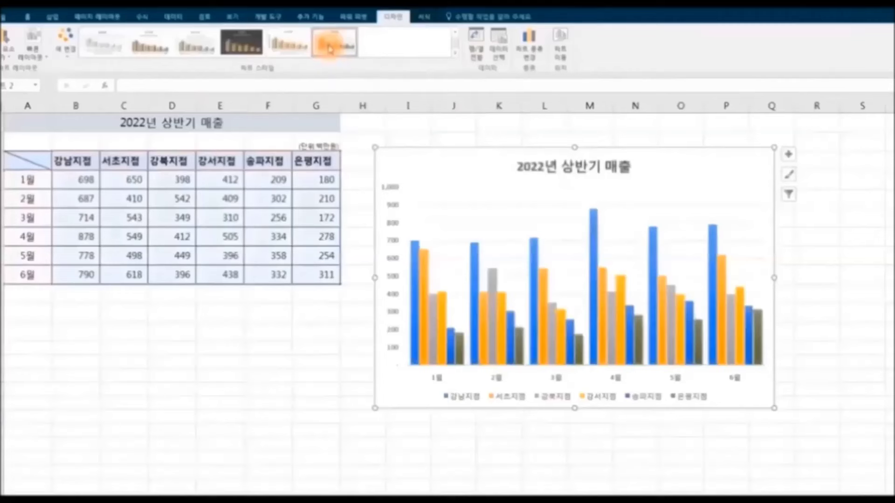
pyautogui.click(198, 49)
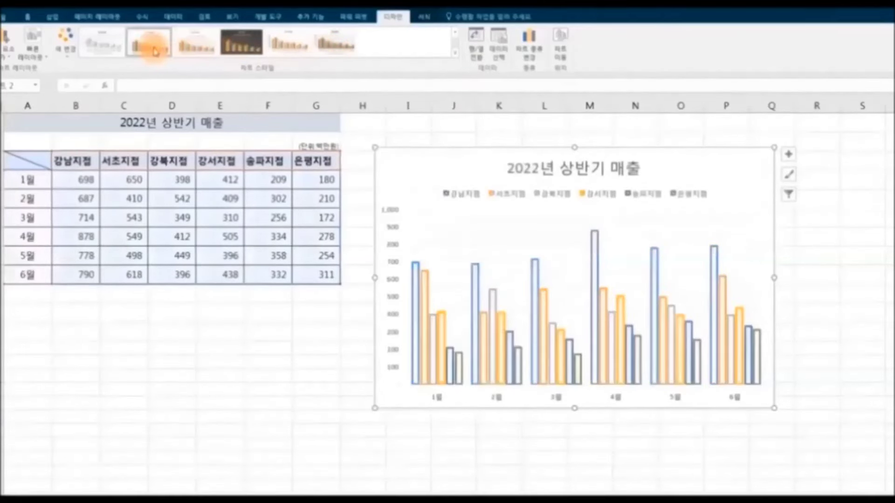
pyautogui.click(101, 44)
pyautogui.click(886, 362)
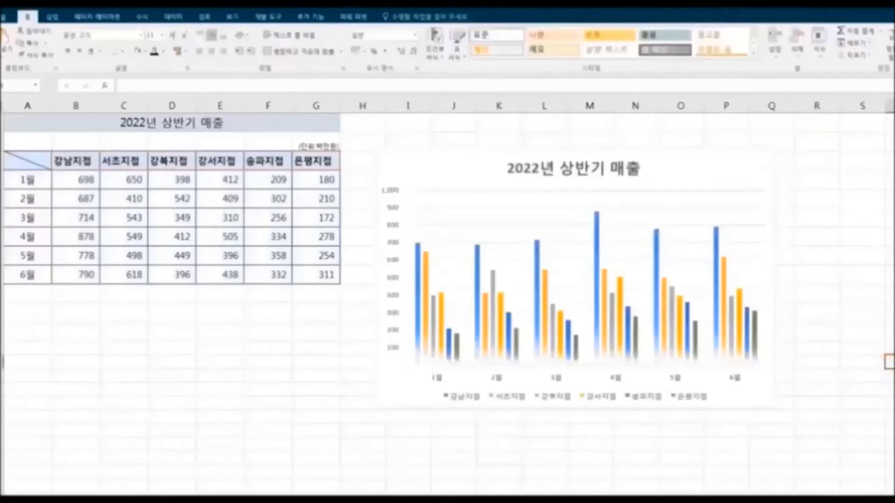